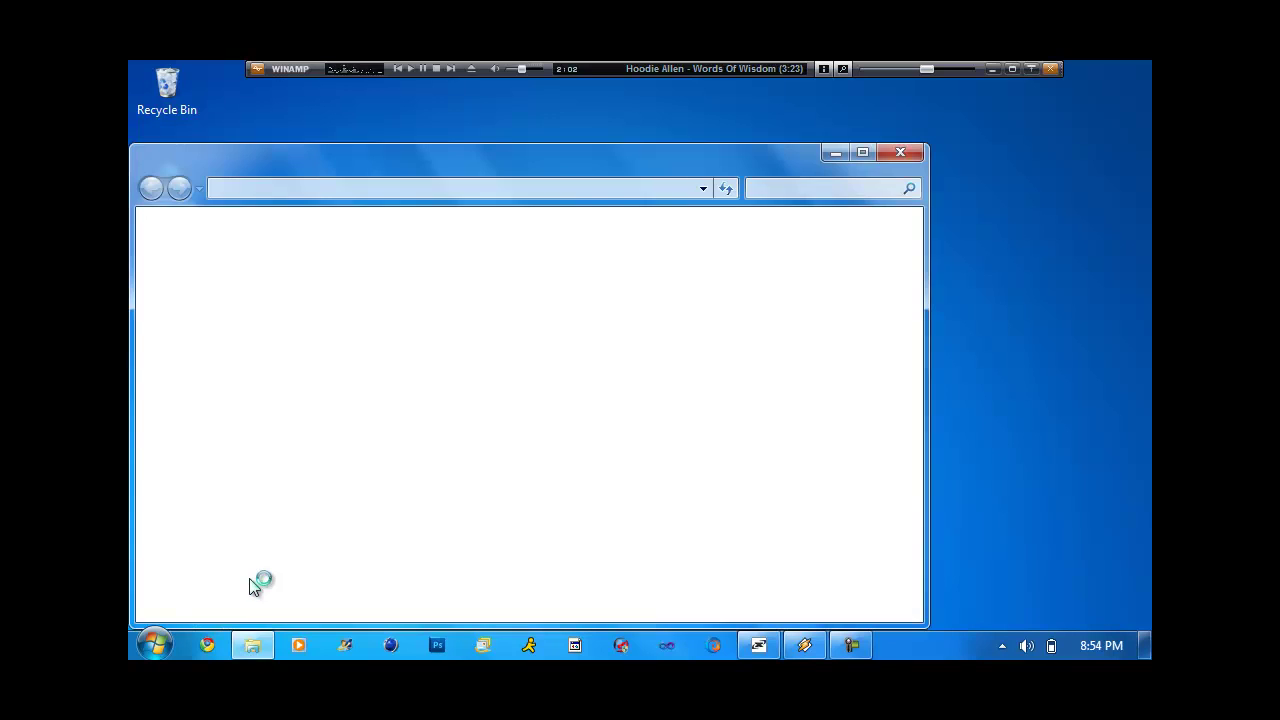
# Skip to the next Winamp track and launch the Snipers.Core application from Documents > Application Files > Snipers.Core_1_0_0_1.
pyautogui.click(395, 335)
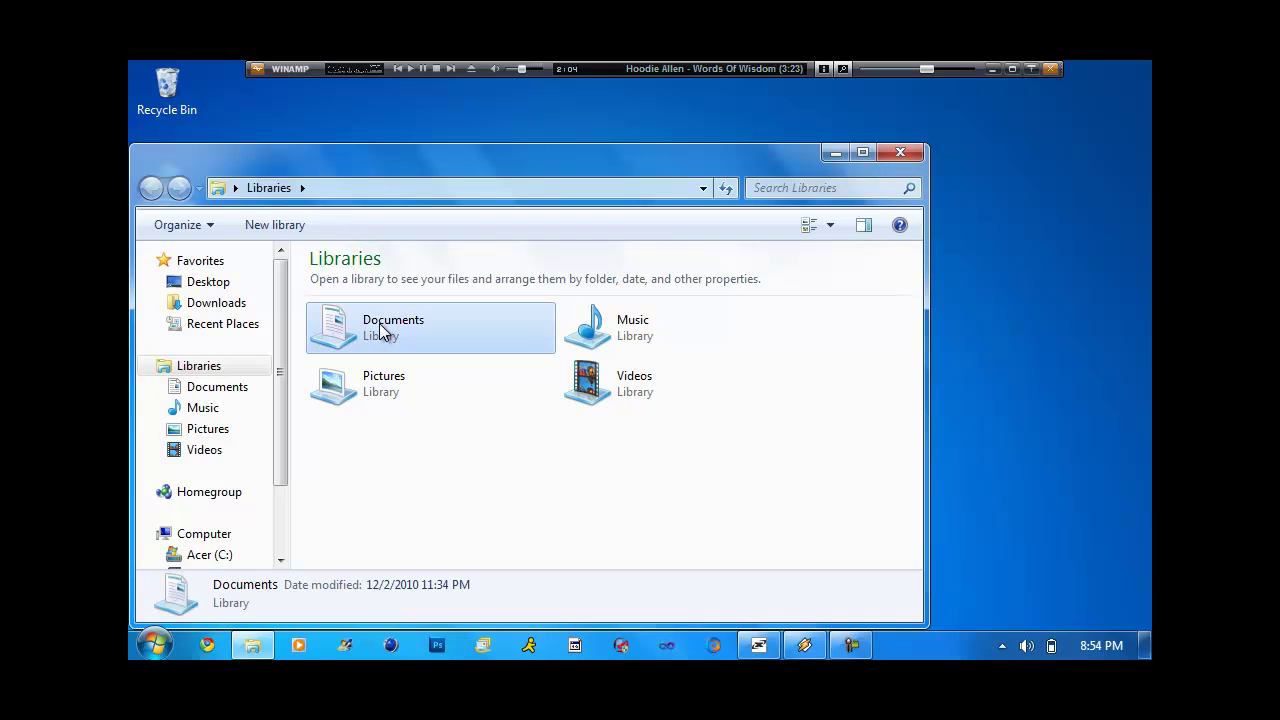
pyautogui.doubleClick(380, 324)
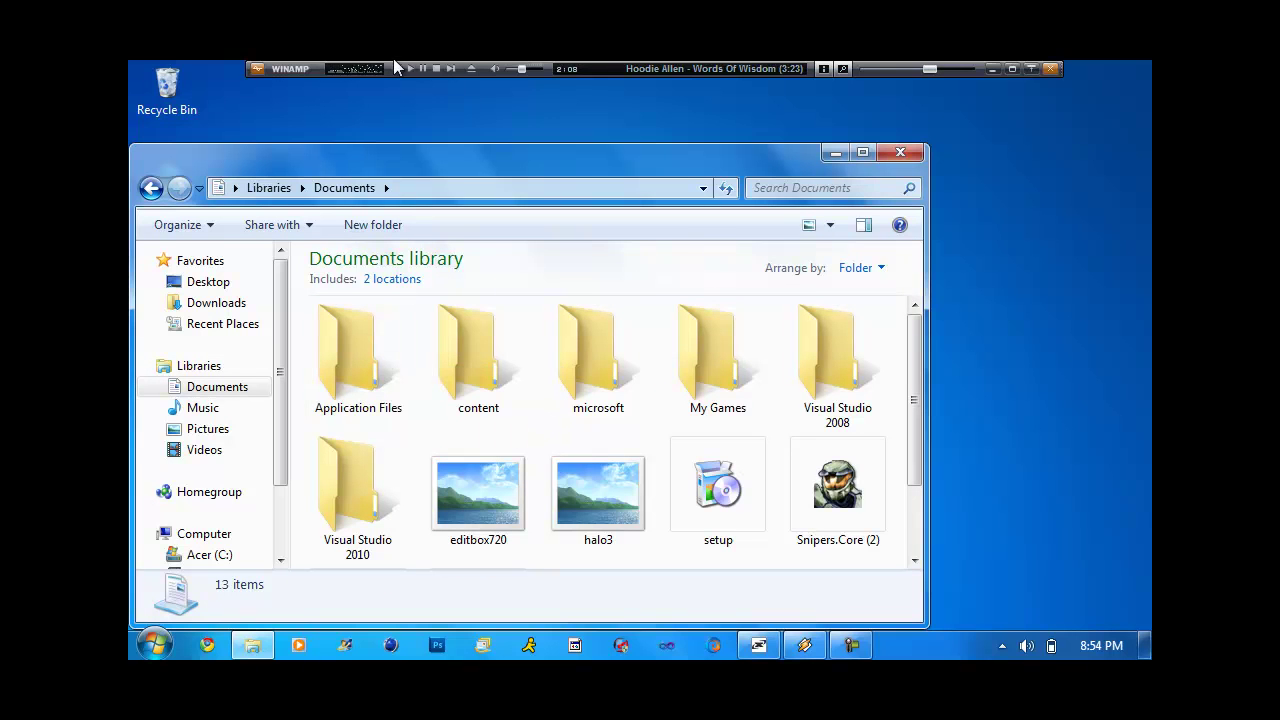
pyautogui.click(454, 70)
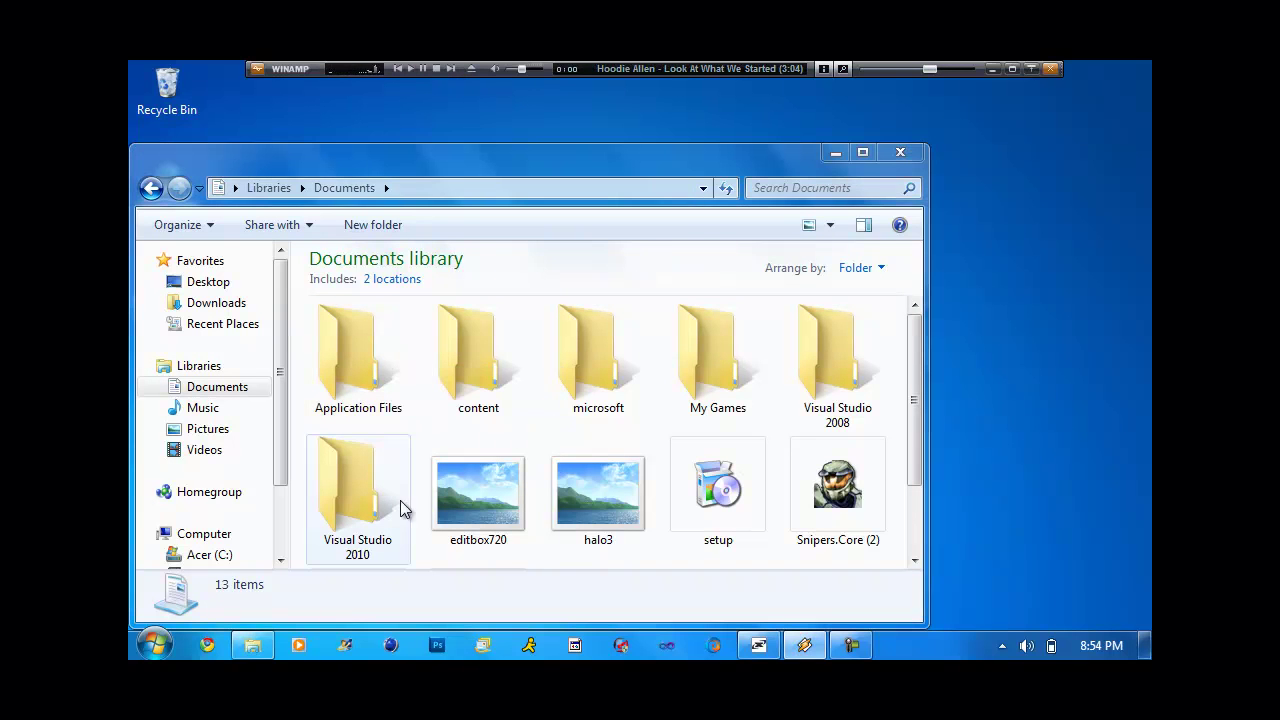
pyautogui.doubleClick(337, 370)
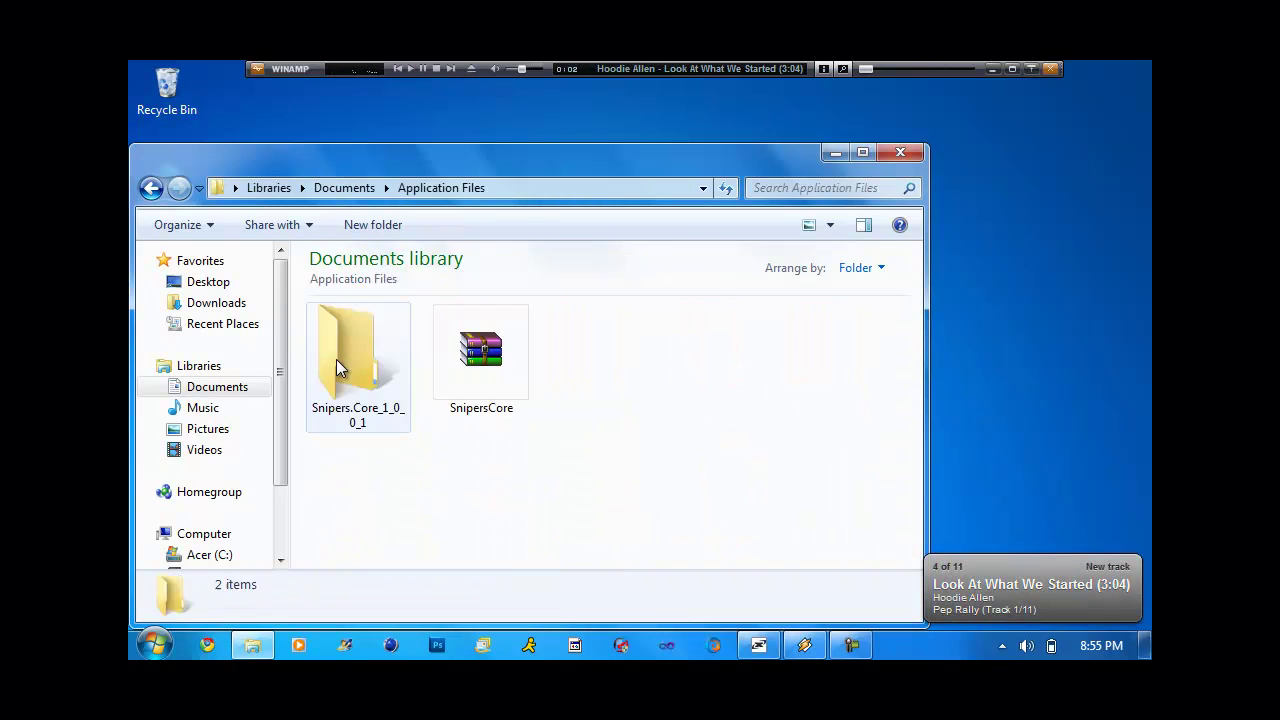
pyautogui.doubleClick(350, 392)
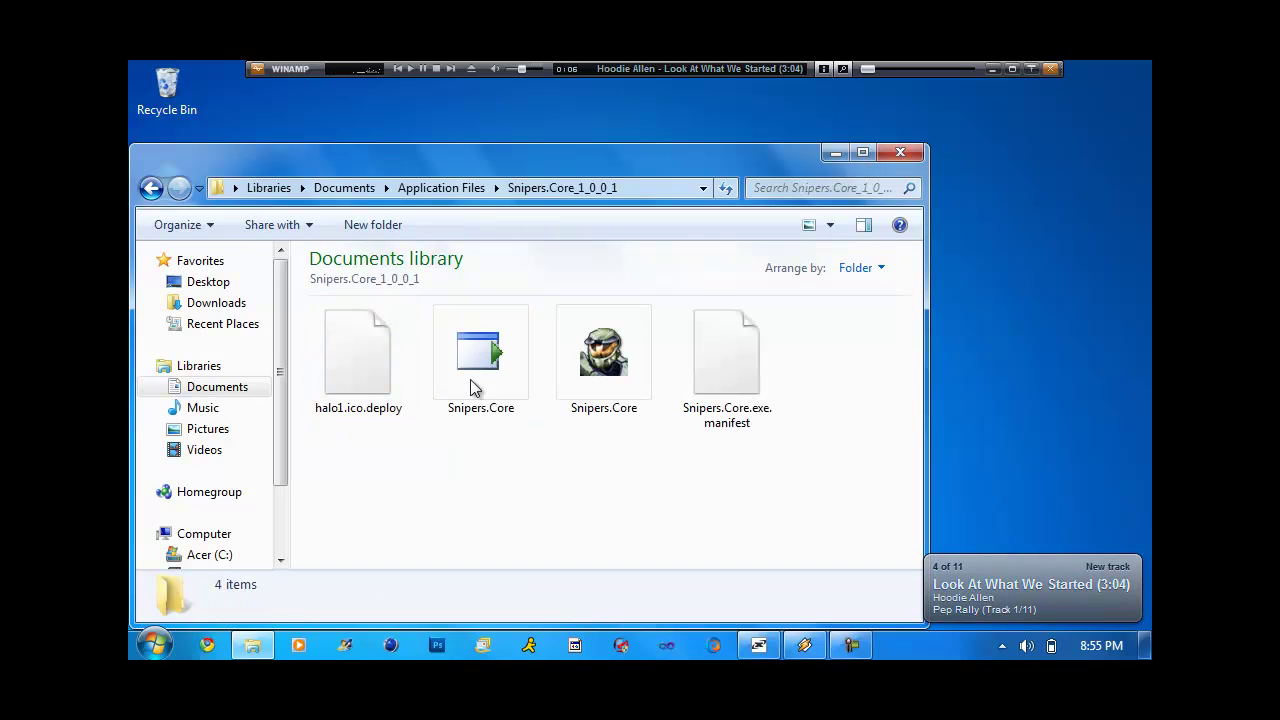
pyautogui.doubleClick(604, 365)
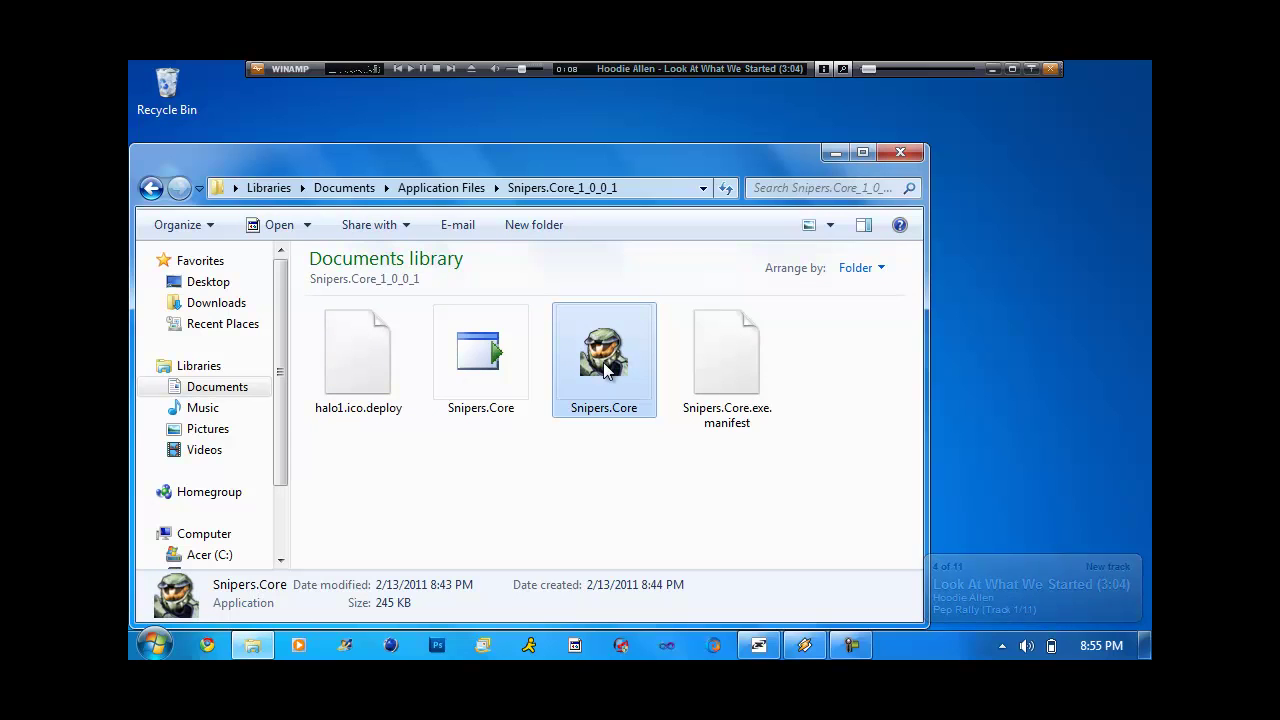
# Log in with clan name Snipers.Core and the clan password, dismiss the welcome message and enter the program.
pyautogui.click(431, 153)
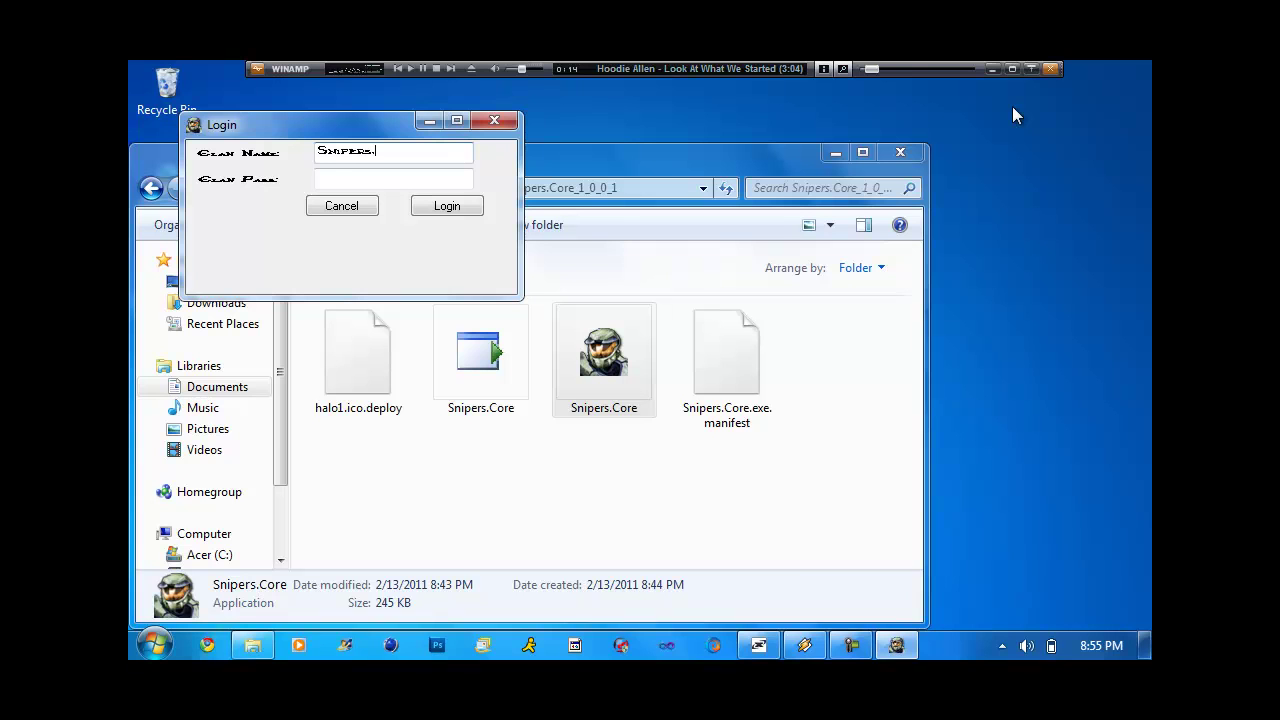
pyautogui.write('Snipers.Core')
pyautogui.press('Tab')
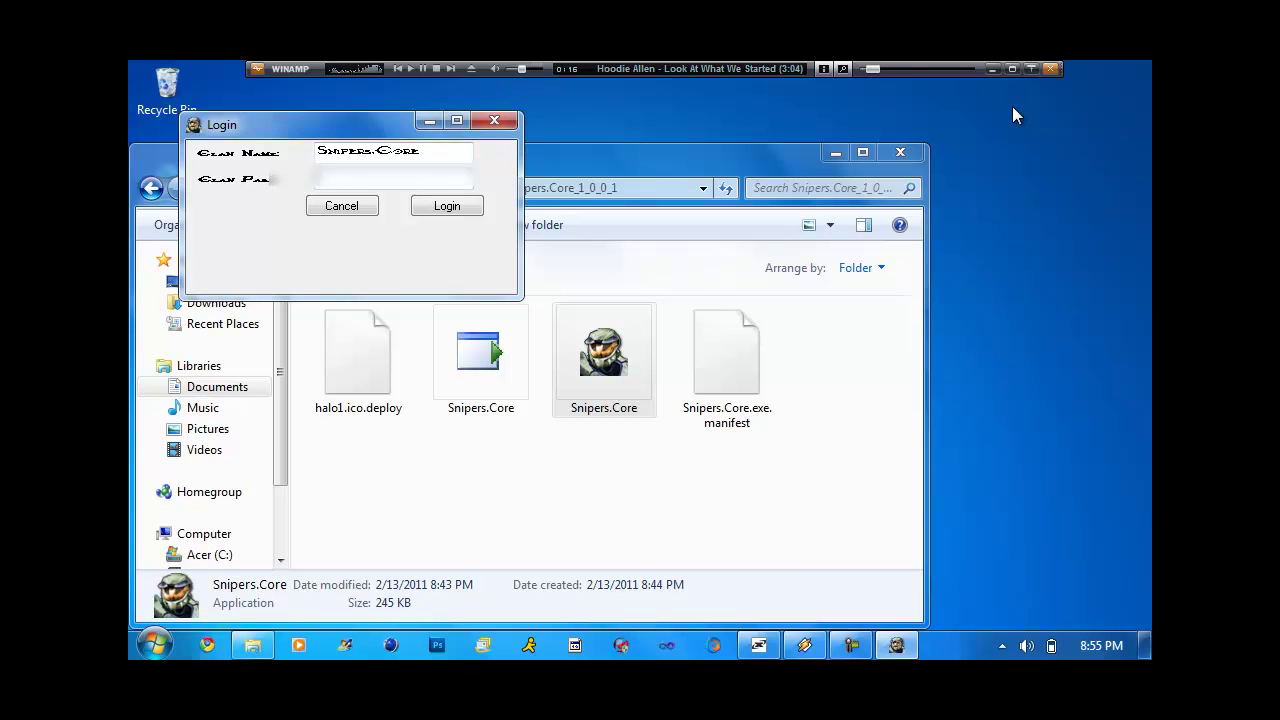
pyautogui.write('••••••')
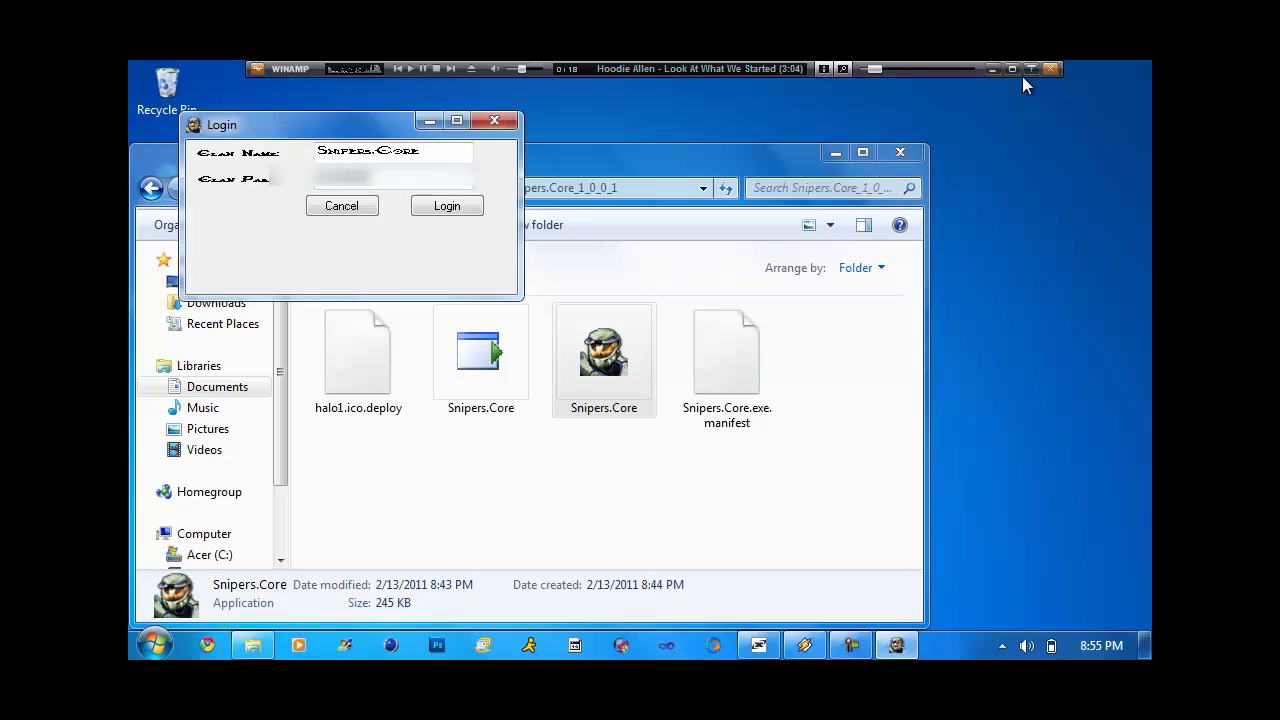
pyautogui.click(446, 206)
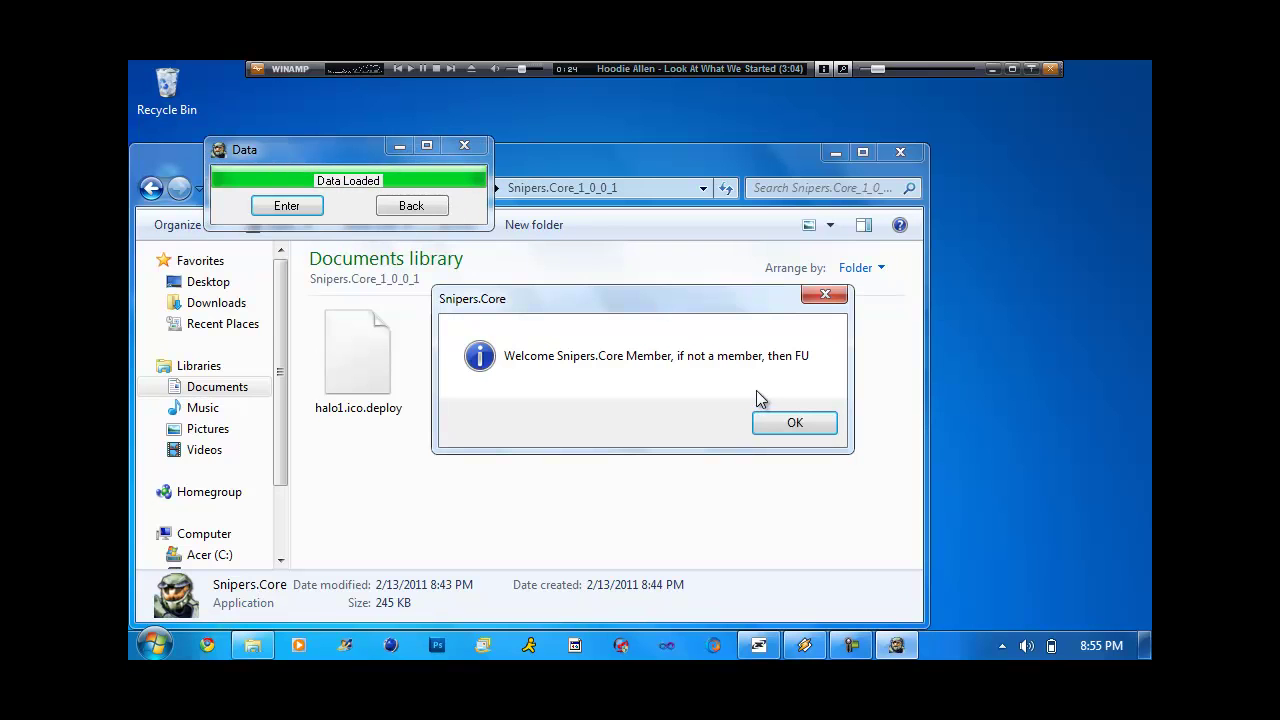
pyautogui.click(812, 428)
pyautogui.click(287, 206)
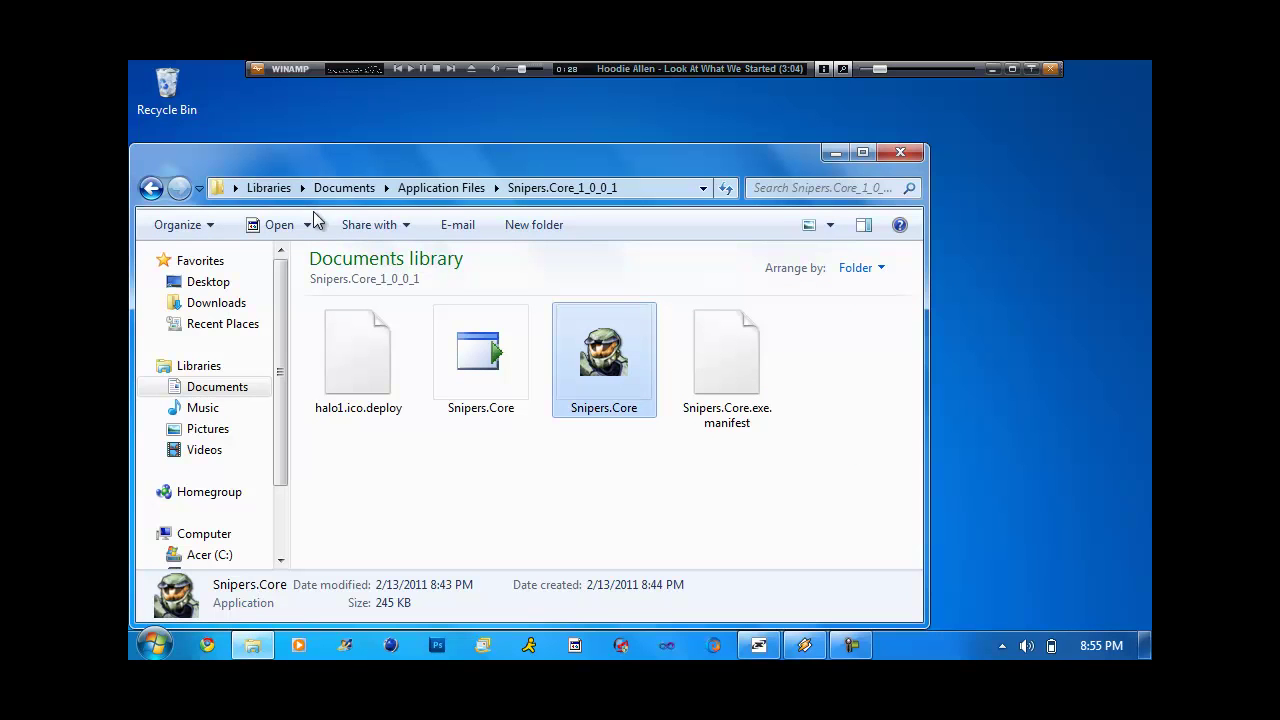
# Minimize the folder window and look through the clan website in the program's embedded browser.
pyautogui.click(835, 153)
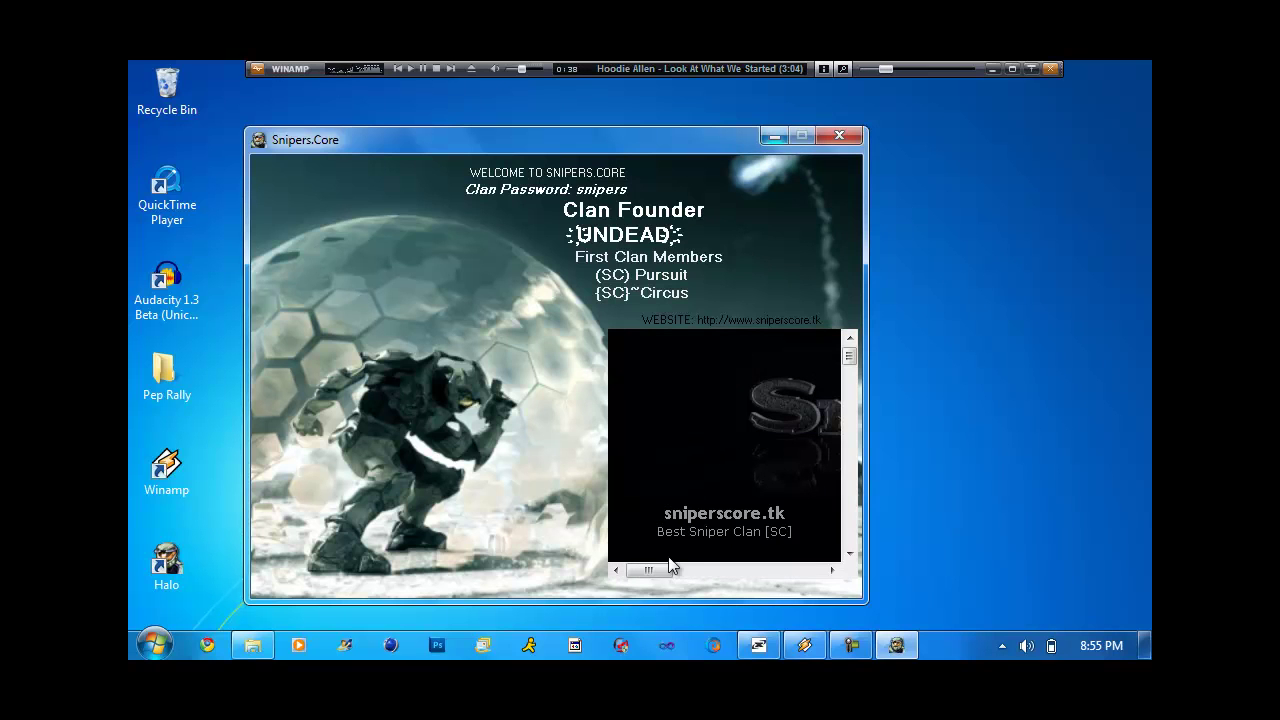
pyautogui.moveTo(648, 570); pyautogui.dragTo(650, 573)
pyautogui.moveTo(852, 353); pyautogui.dragTo(858, 445)
pyautogui.moveTo(668, 580); pyautogui.dragTo(657, 570)
# Open Notepad and write "This is my website in this browser... my problem is".
pyautogui.press('super')
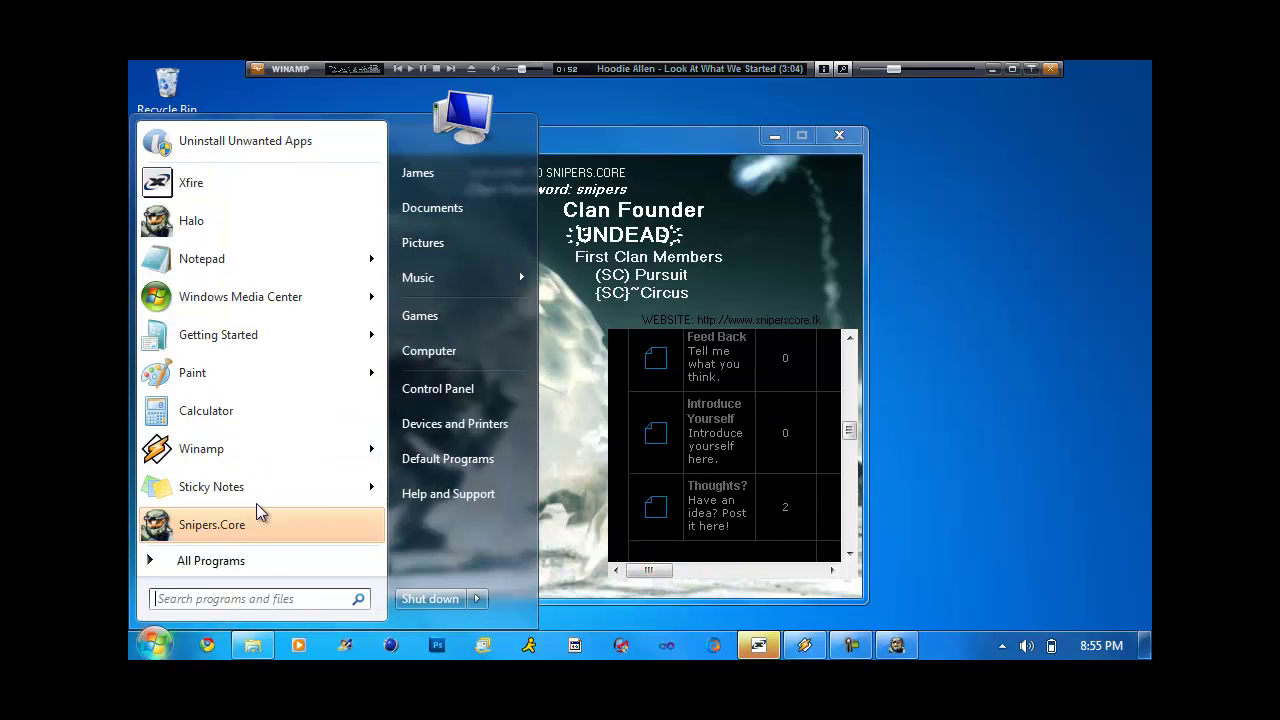
pyautogui.click(210, 262)
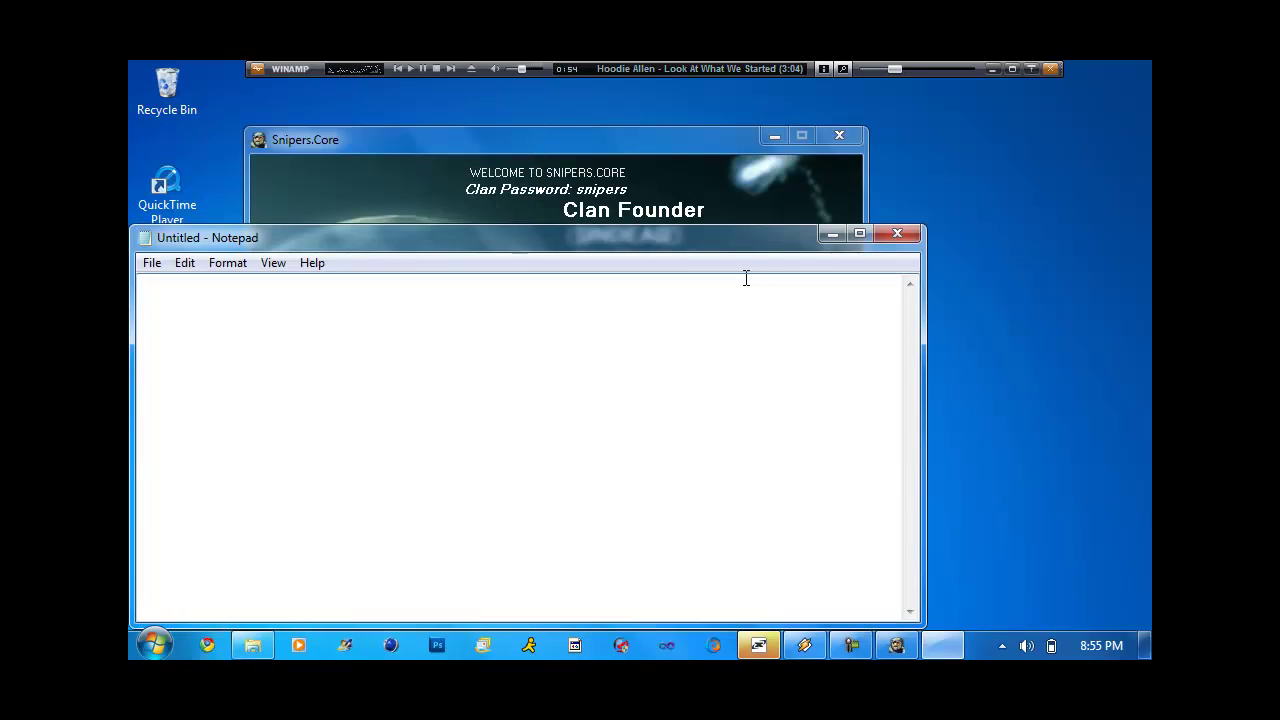
pyautogui.write('This is my website ')
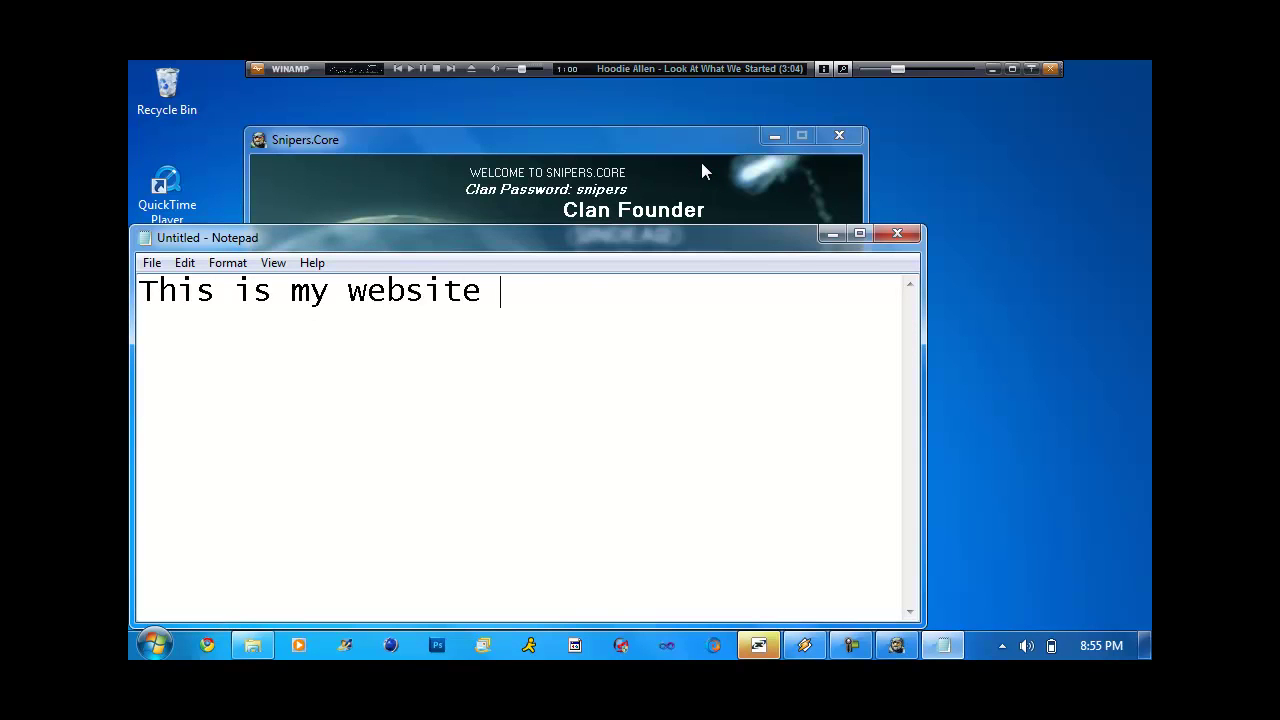
pyautogui.write('in this brouser')
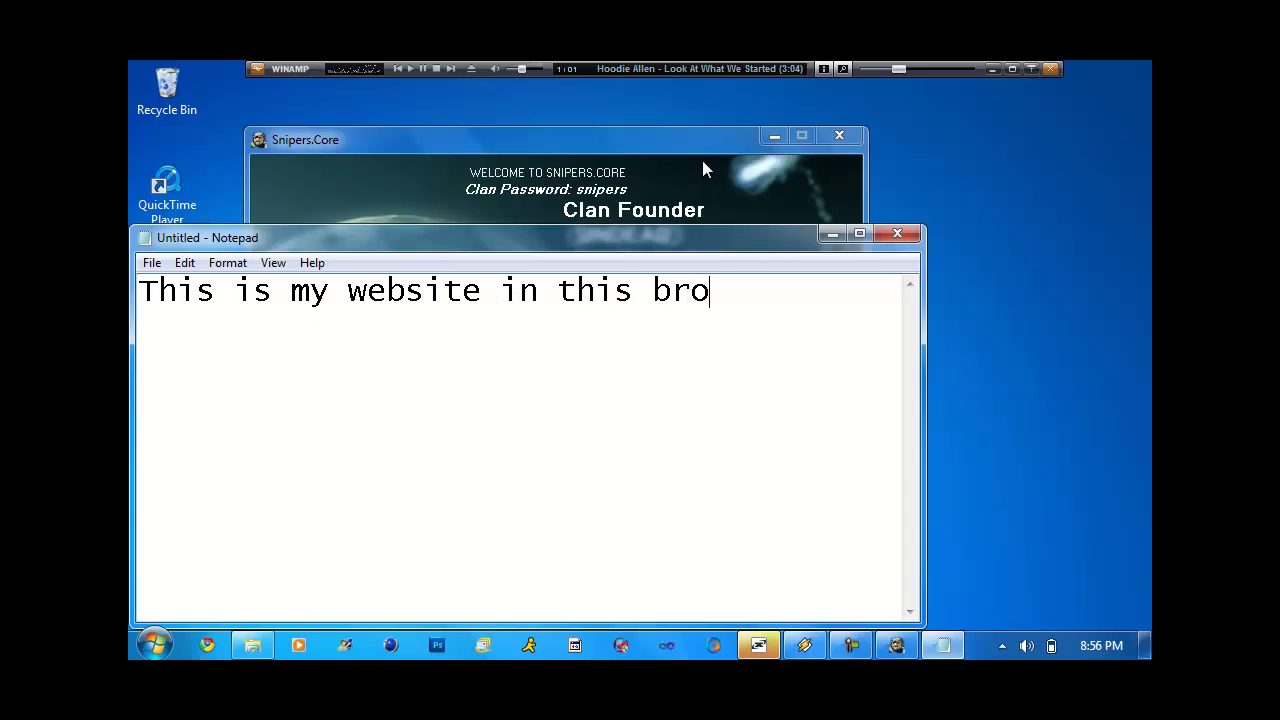
pyautogui.press('BackSpace')
pyautogui.press('BackSpace')
pyautogui.press('BackSpace')
pyautogui.press('BackSpace')
pyautogui.write('we')
pyautogui.press('BackSpace')
pyautogui.write('ser... my')
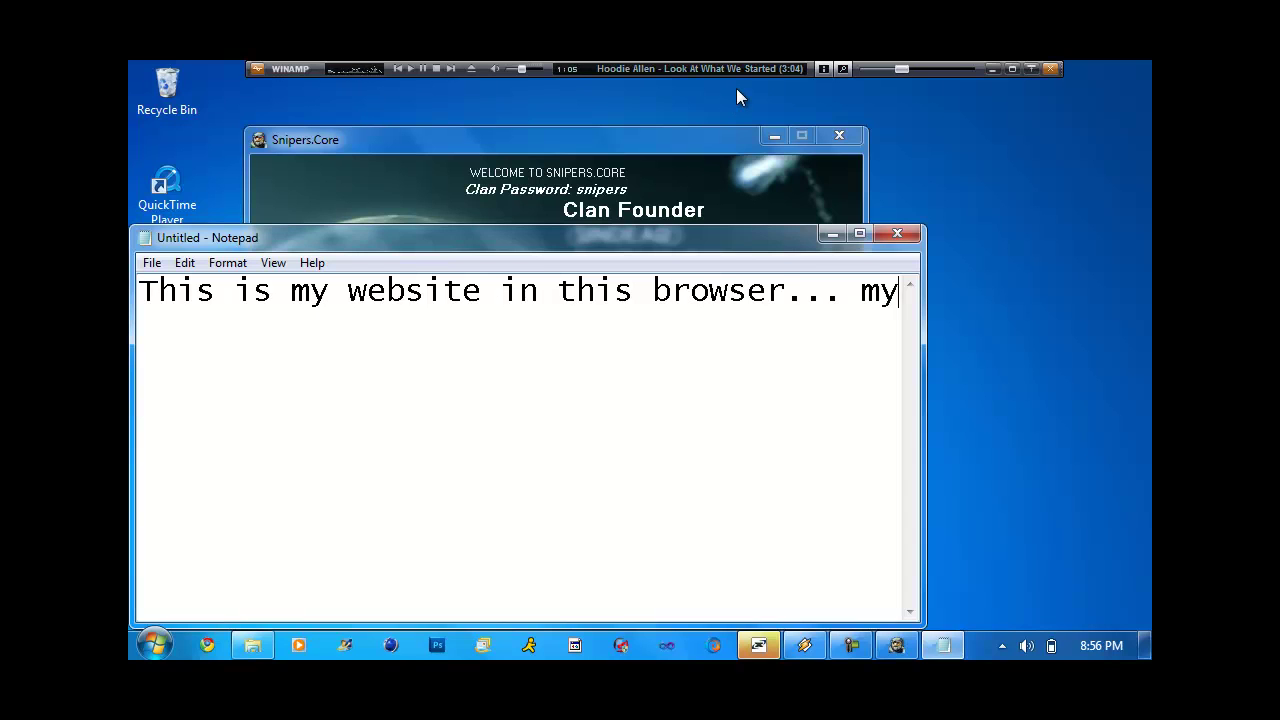
pyautogui.write(' problem is')
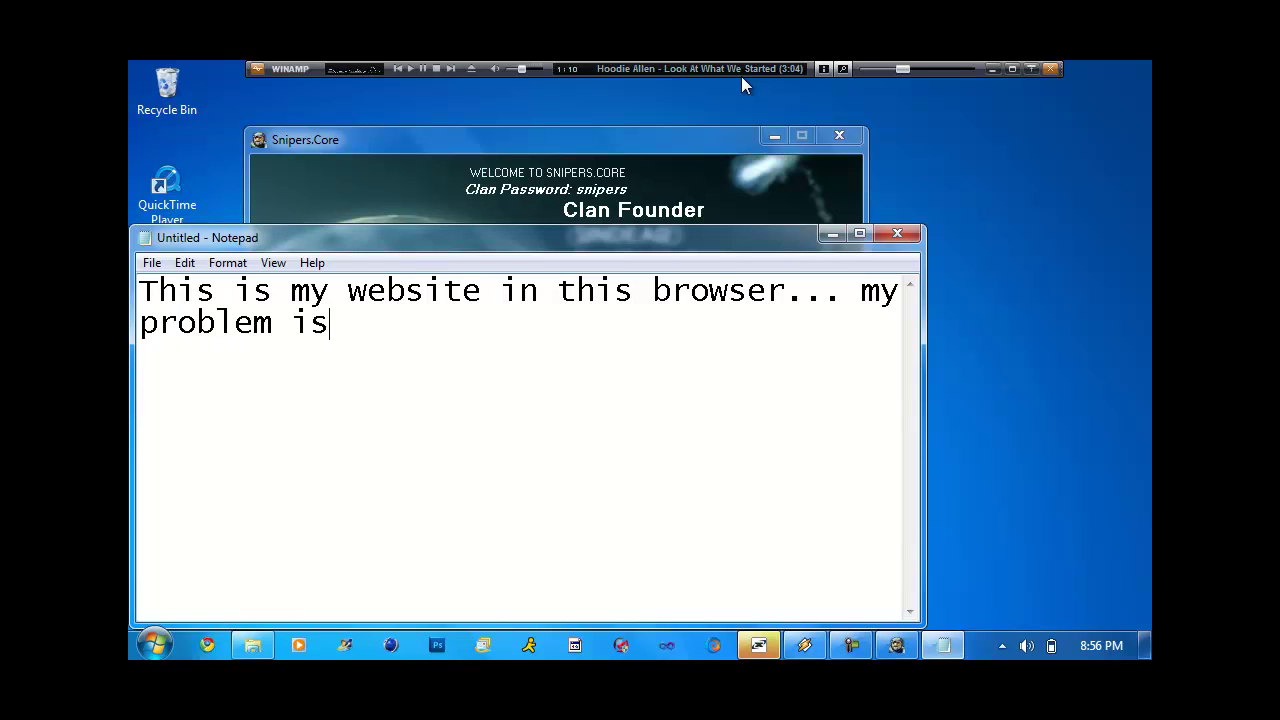
# Continue the note with "... that i cant get this to work on anogther computer it says".
pyautogui.write('... that i cant get ')
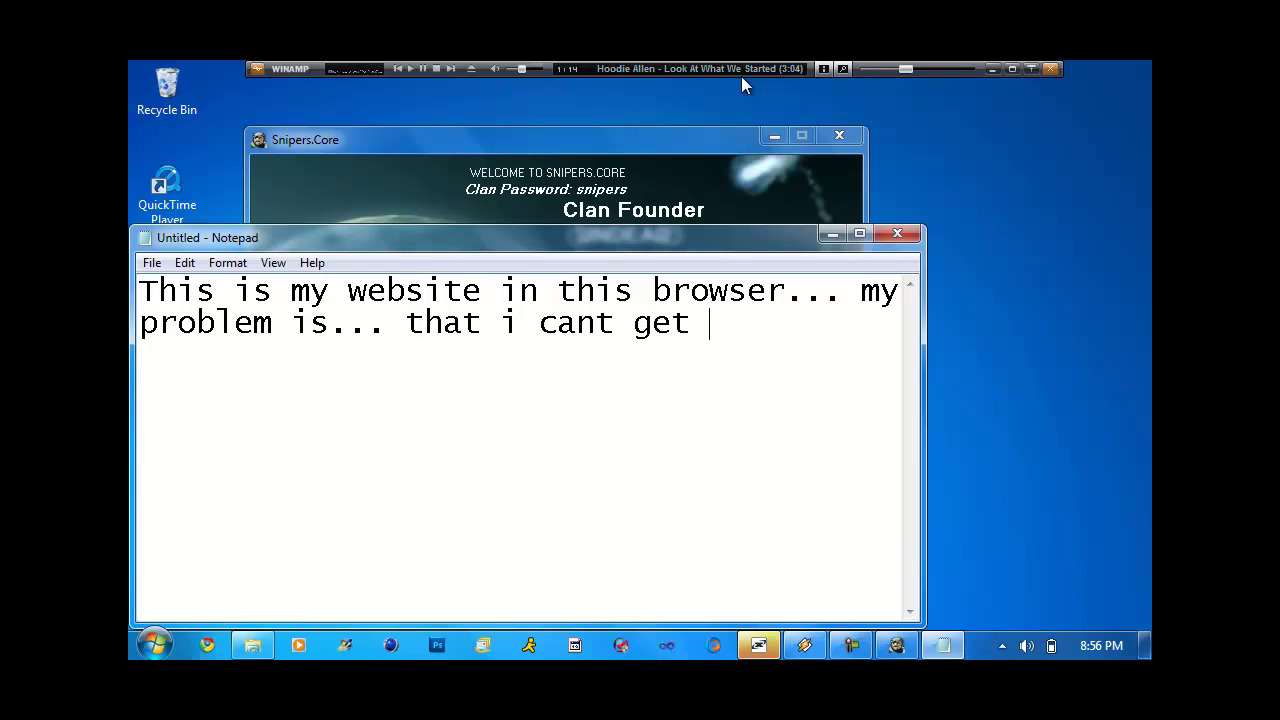
pyautogui.write('this to wor')
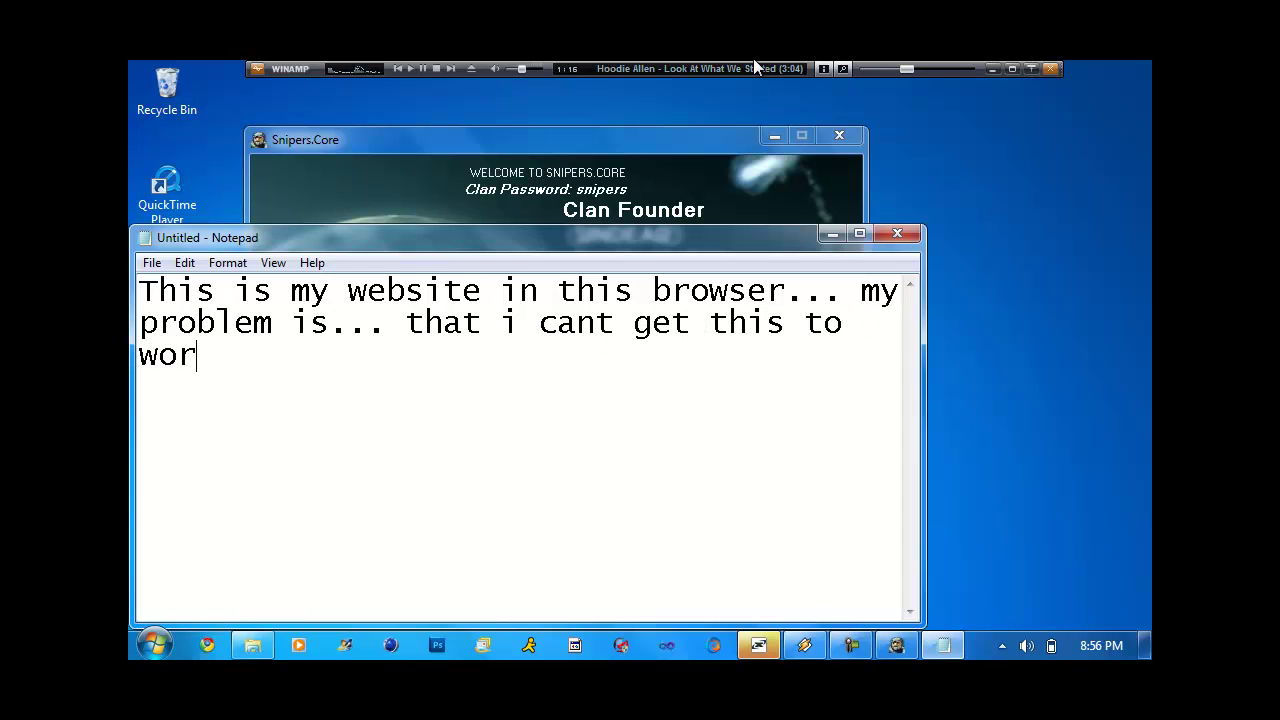
pyautogui.write('k on anoght')
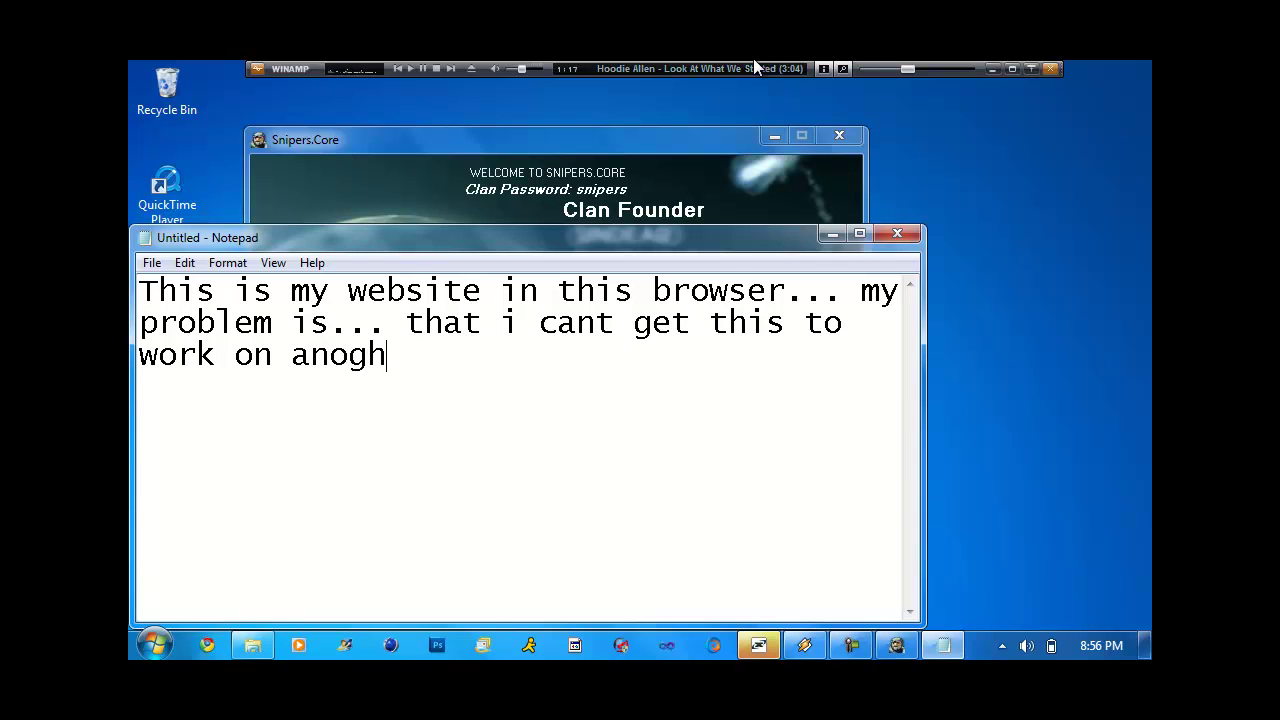
pyautogui.press('BackSpace')
pyautogui.press('BackSpace')
pyautogui.press('BackSpace')
pyautogui.write('her computer it says')
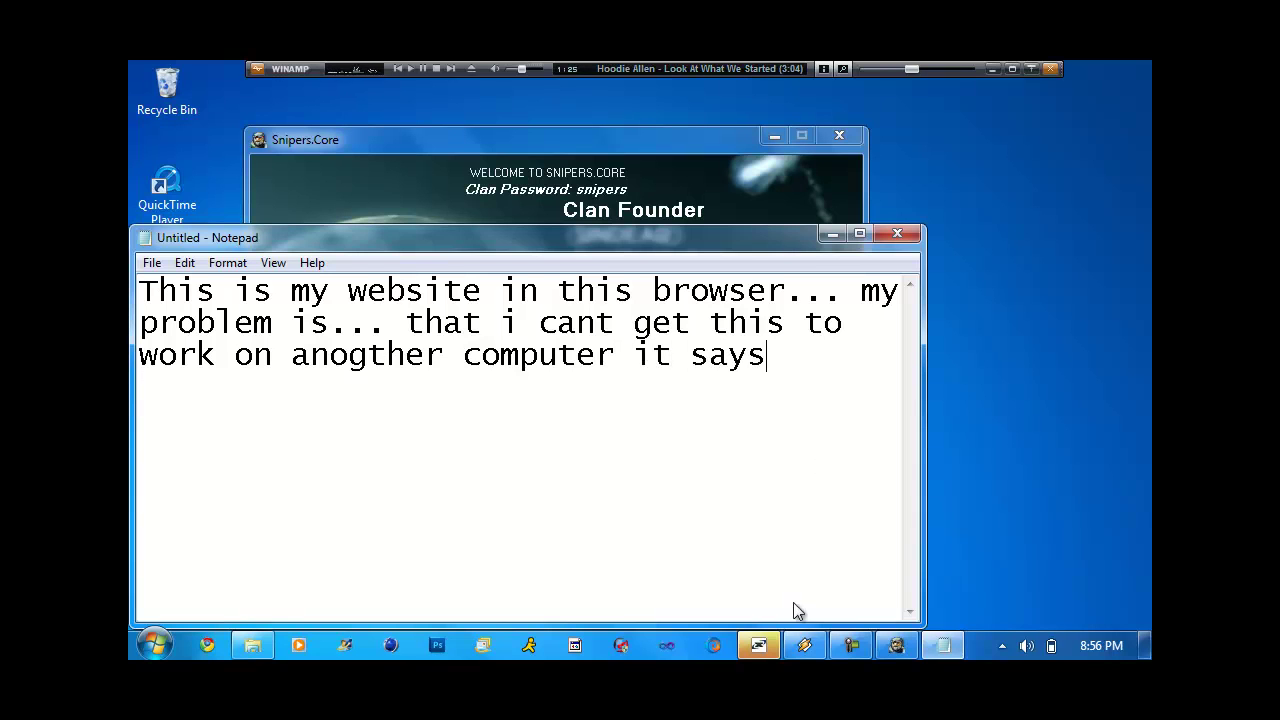
# Copy the Xfire chat line about first installing .NET Framework v4.0.30319 onto a new line of the Notepad note.
pyautogui.click(760, 645)
pyautogui.moveTo(412, 233); pyautogui.dragTo(356, 207)
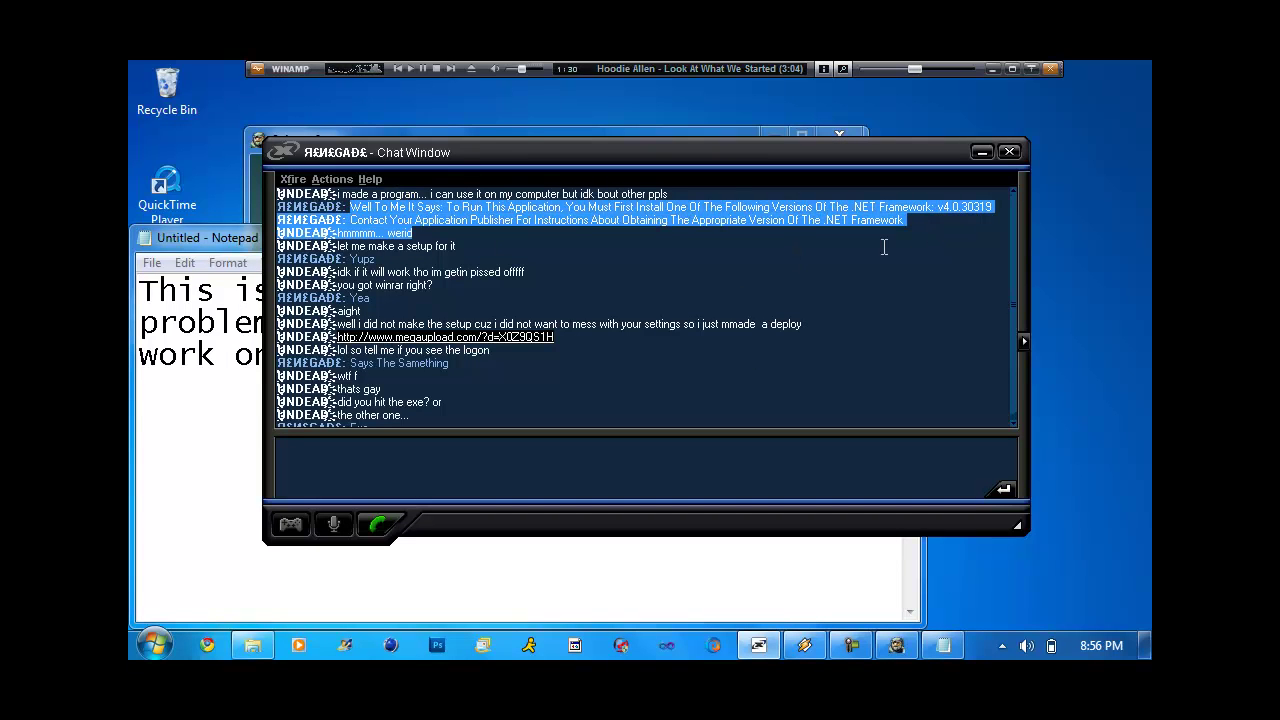
pyautogui.click(961, 230)
pyautogui.moveTo(1003, 206); pyautogui.dragTo(390, 207)
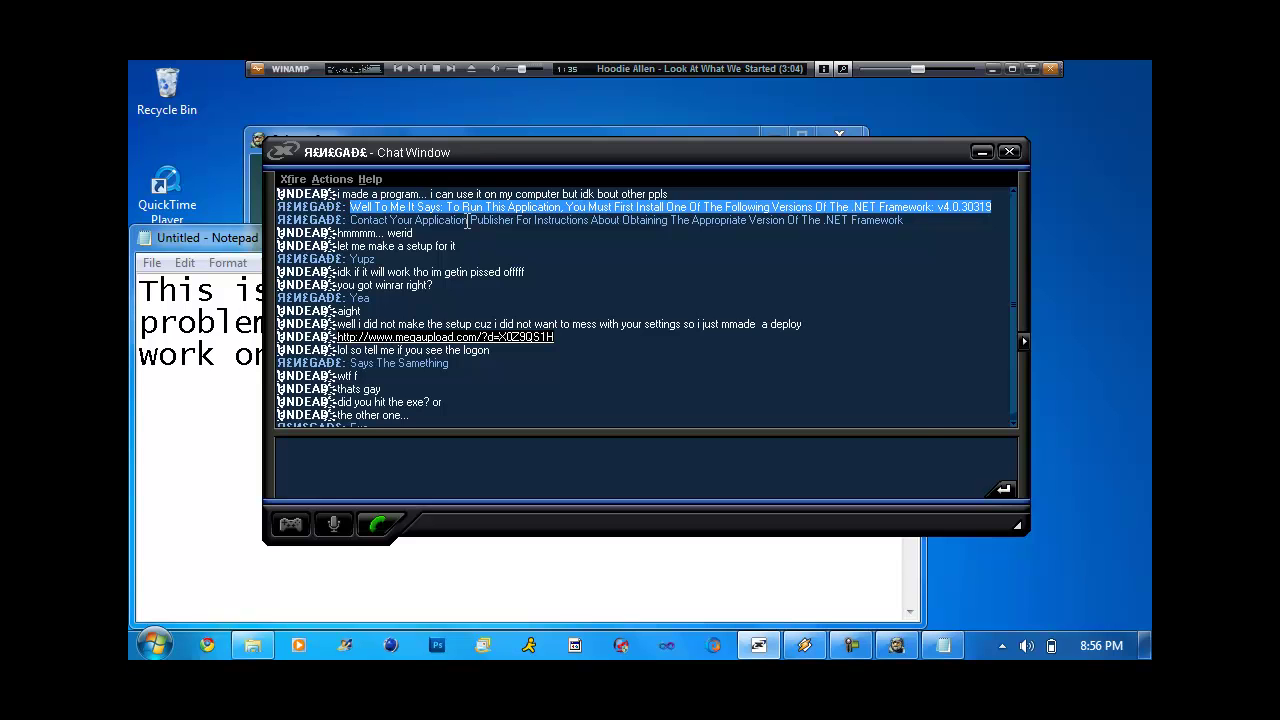
pyautogui.click(223, 463)
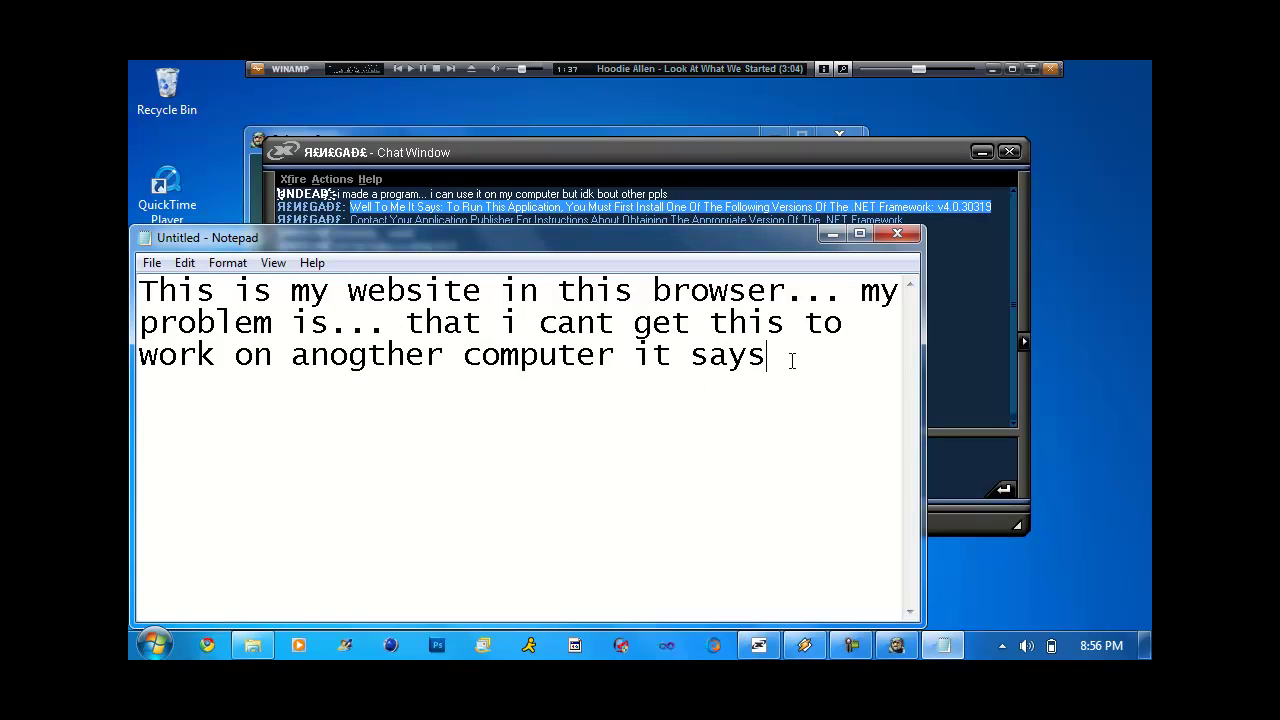
pyautogui.write('Well To Me It Says: To Run This Application, You Must First Install One Of The Following Versions Of The .NET Framework: v4.0.30319')
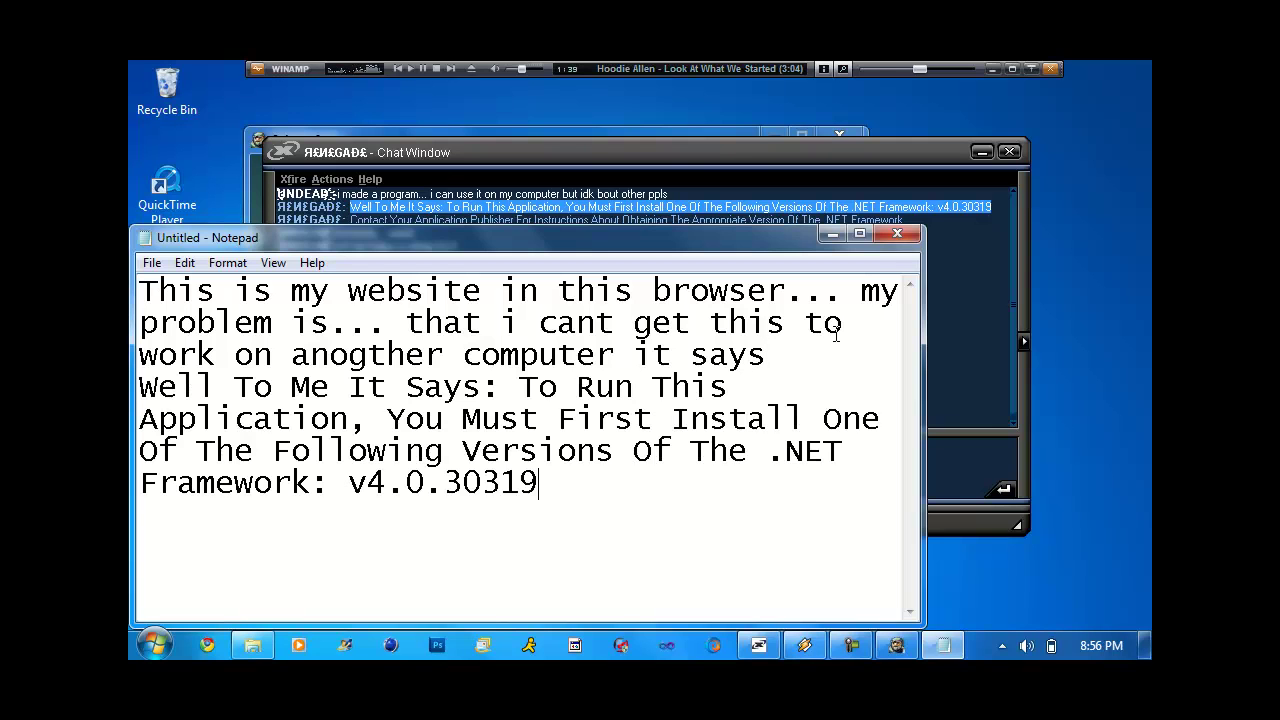
# Copy the chat line beginning "Contact Your Application Publisher For Instructions" onto a new line at the end of the note.
pyautogui.click(938, 650)
pyautogui.click(928, 652)
pyautogui.click(958, 422)
pyautogui.moveTo(905, 220); pyautogui.dragTo(363, 221)
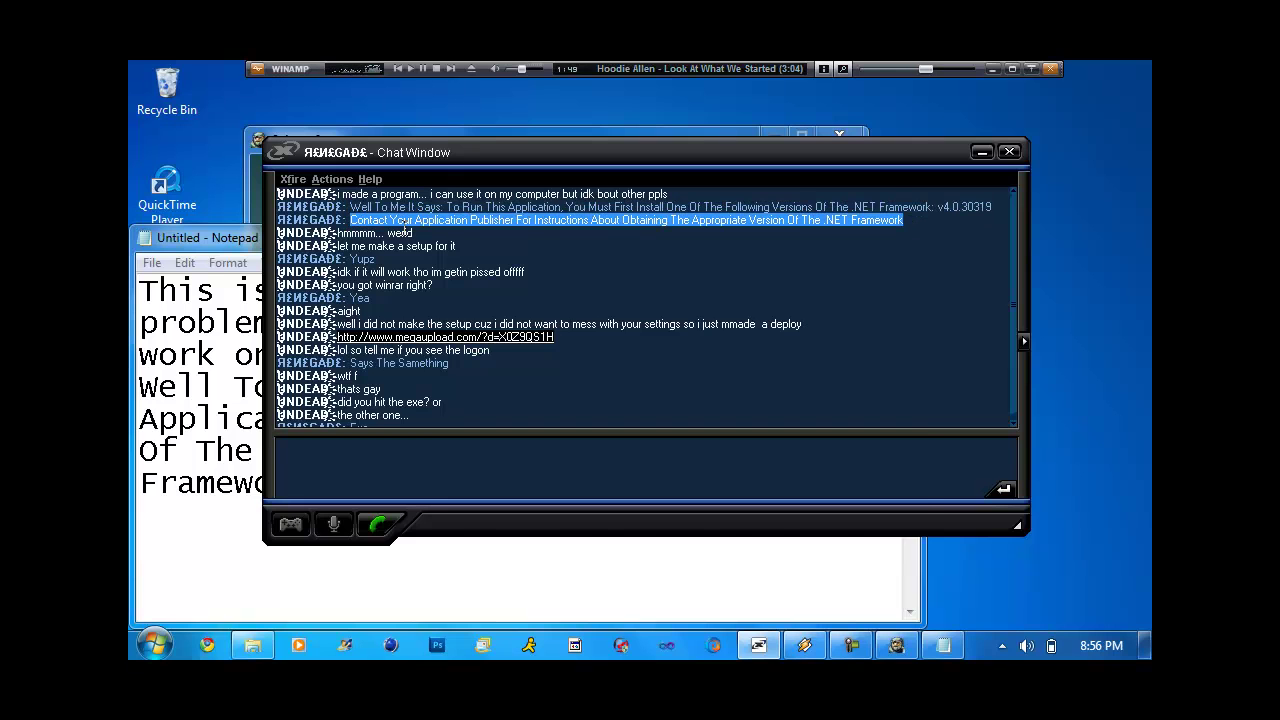
pyautogui.click(188, 543)
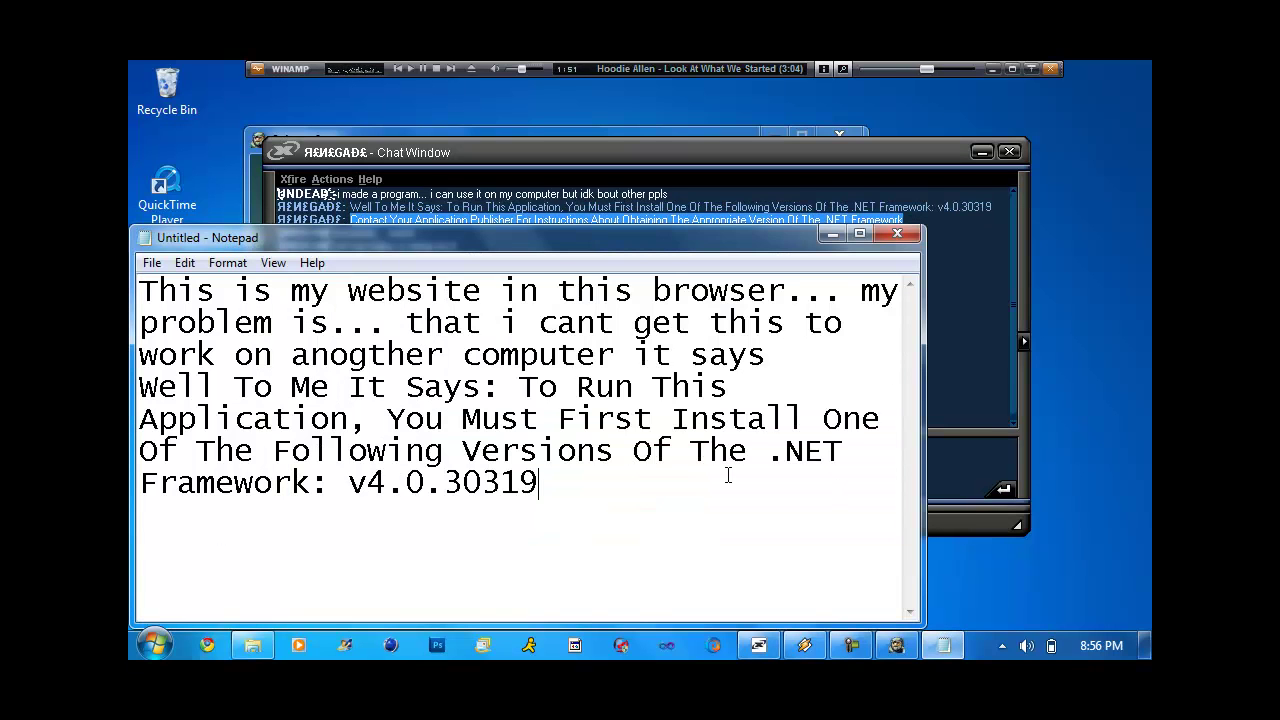
pyautogui.write('Contact Your Application Publisher For Instructions About Obtaining The Appropriate Version Of The .NET Framework')
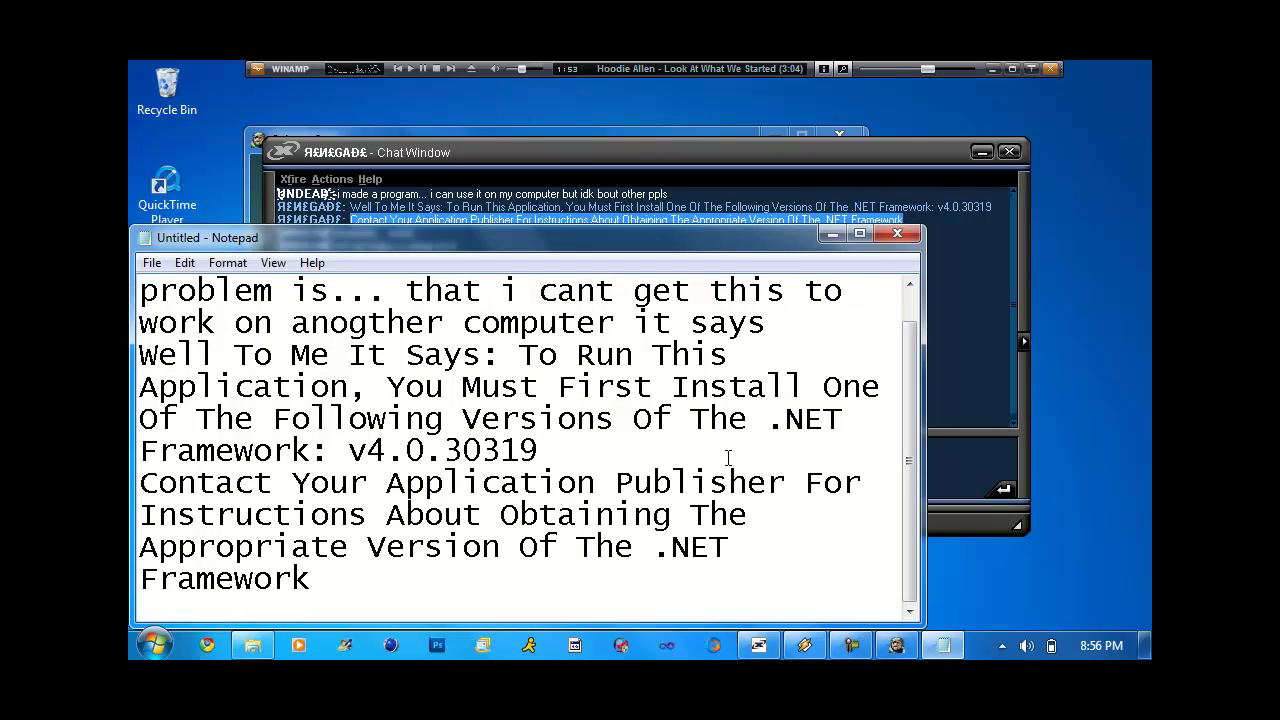
# Add a block of blank lines below the copied error text and write "that will be in the description to read... and".
pyautogui.press('Return')
pyautogui.press('Return')
pyautogui.press('Return')
pyautogui.press('Return')
pyautogui.press('Return')
pyautogui.press('Return')
pyautogui.press('Return')
pyautogui.press('Return')
pyautogui.press('Return')
pyautogui.press('Return')
pyautogui.press('Return')
pyautogui.write('that will be in the descip')
pyautogui.press('BackSpace')
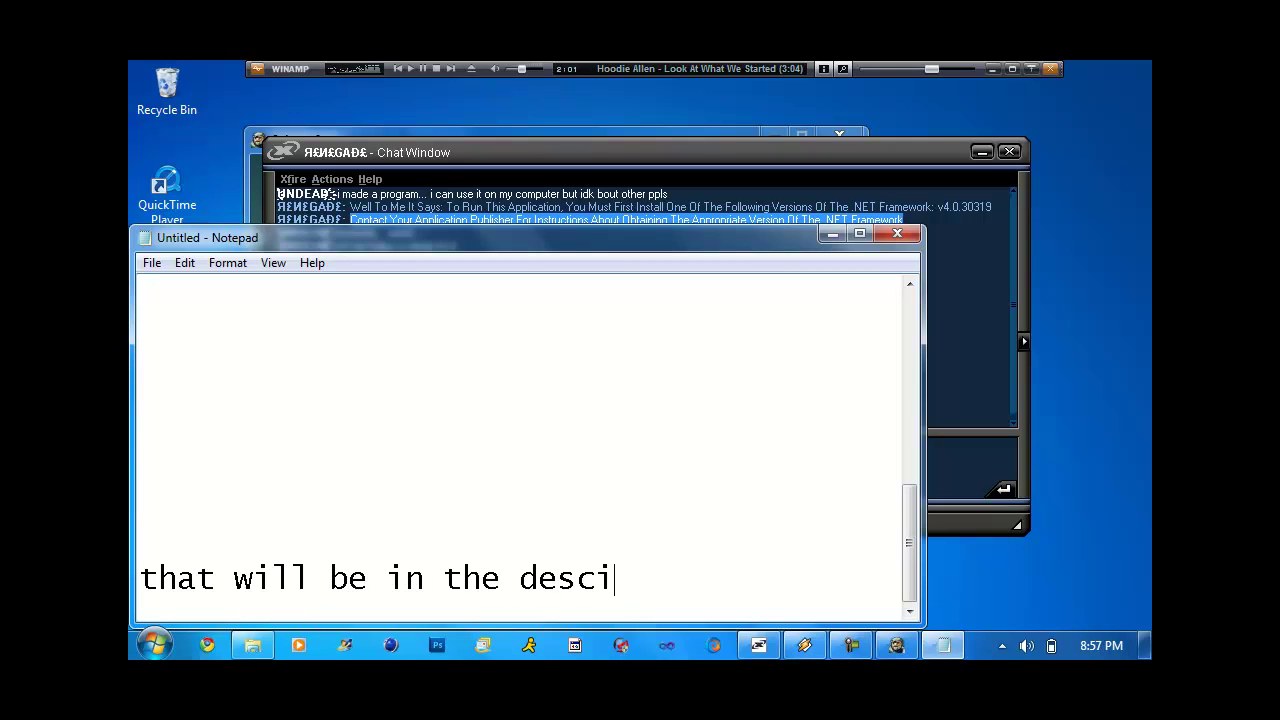
pyautogui.write('tion to ')
pyautogui.write('read..')
pyautogui.write('. and ')
# Continue the sentence with "yes i did do the debug and release if your wondering but no work either".
pyautogui.write('yes i did do t')
pyautogui.press('BackSpace')
pyautogui.write('do the ')
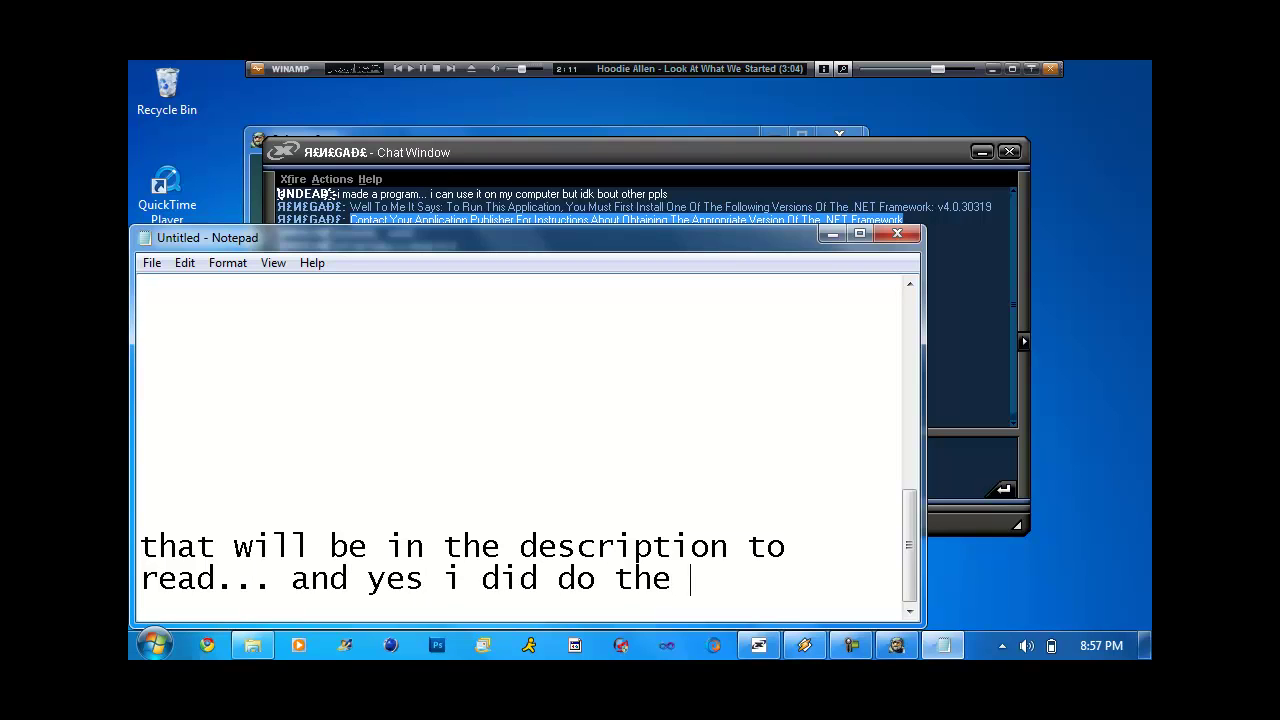
pyautogui.write('debug a')
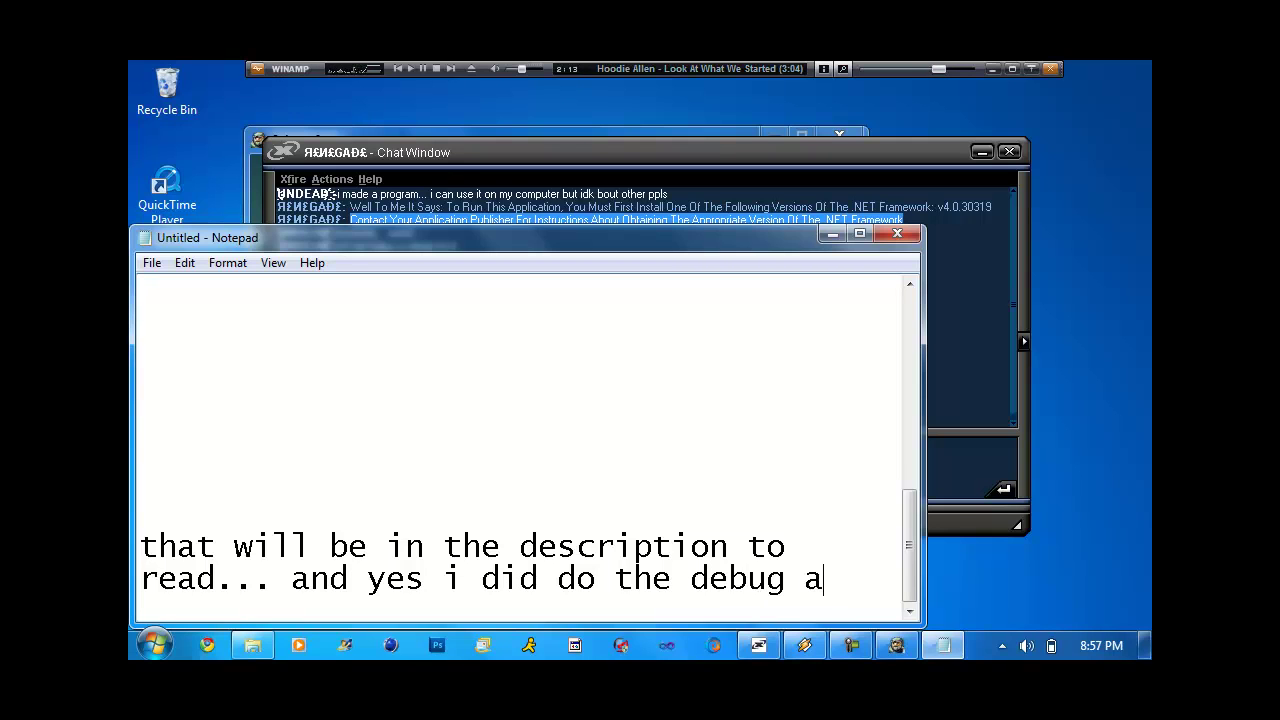
pyautogui.write('nd releas')
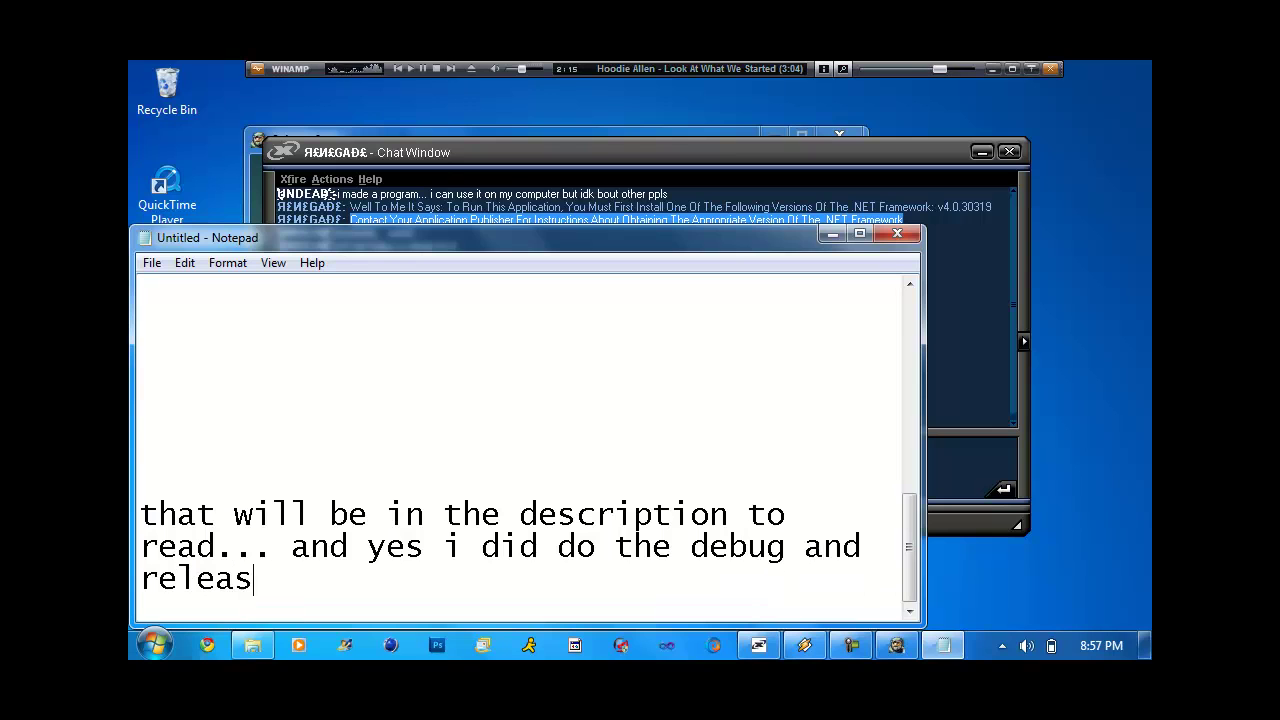
pyautogui.write('e if your won')
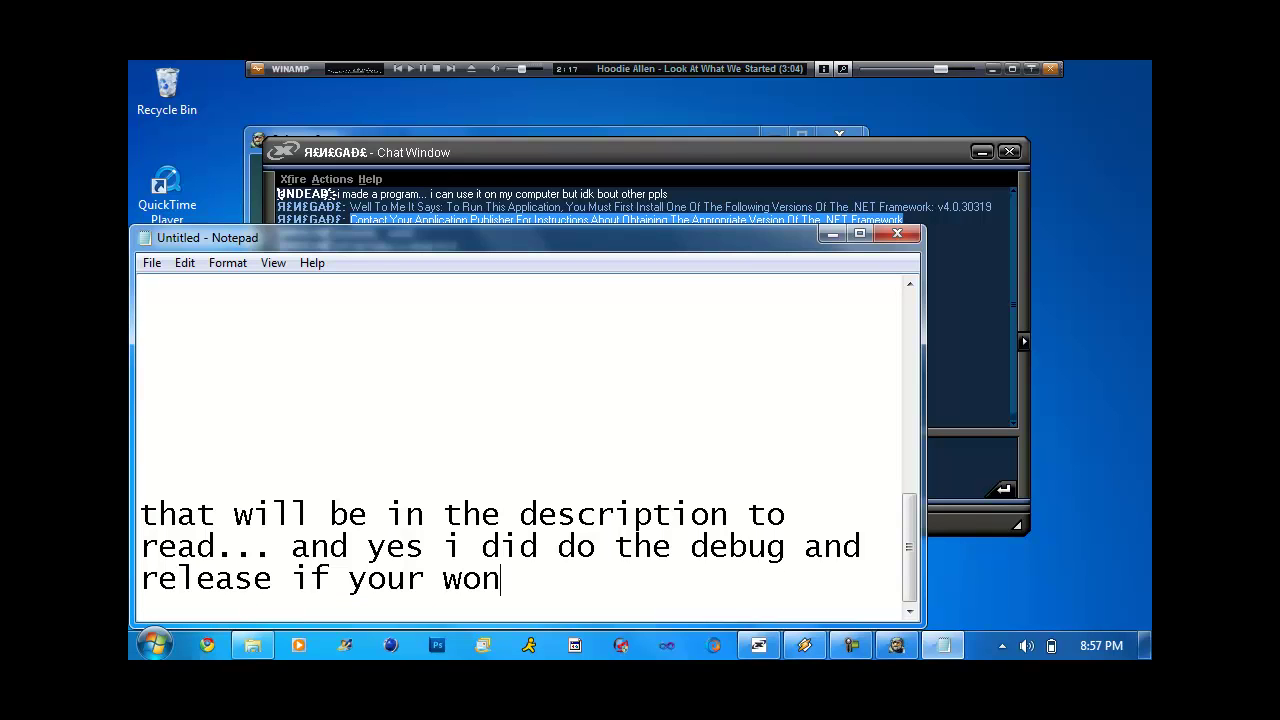
pyautogui.write('dering')
pyautogui.write(' but')
pyautogui.press('BackSpace')
pyautogui.write('but no work either')
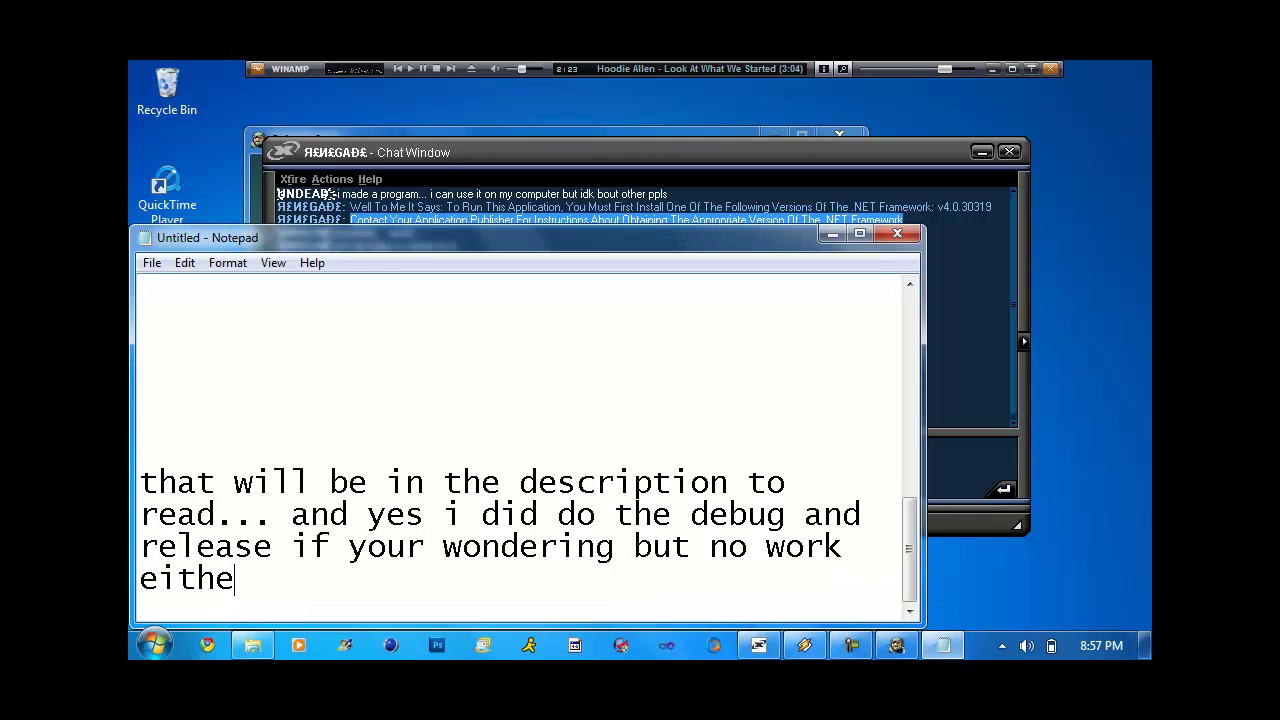
# In the Documents library, open the bin\Release folder of the WindowsApplication6 project under Visual Studio 2010\Projects.
pyautogui.click(253, 646)
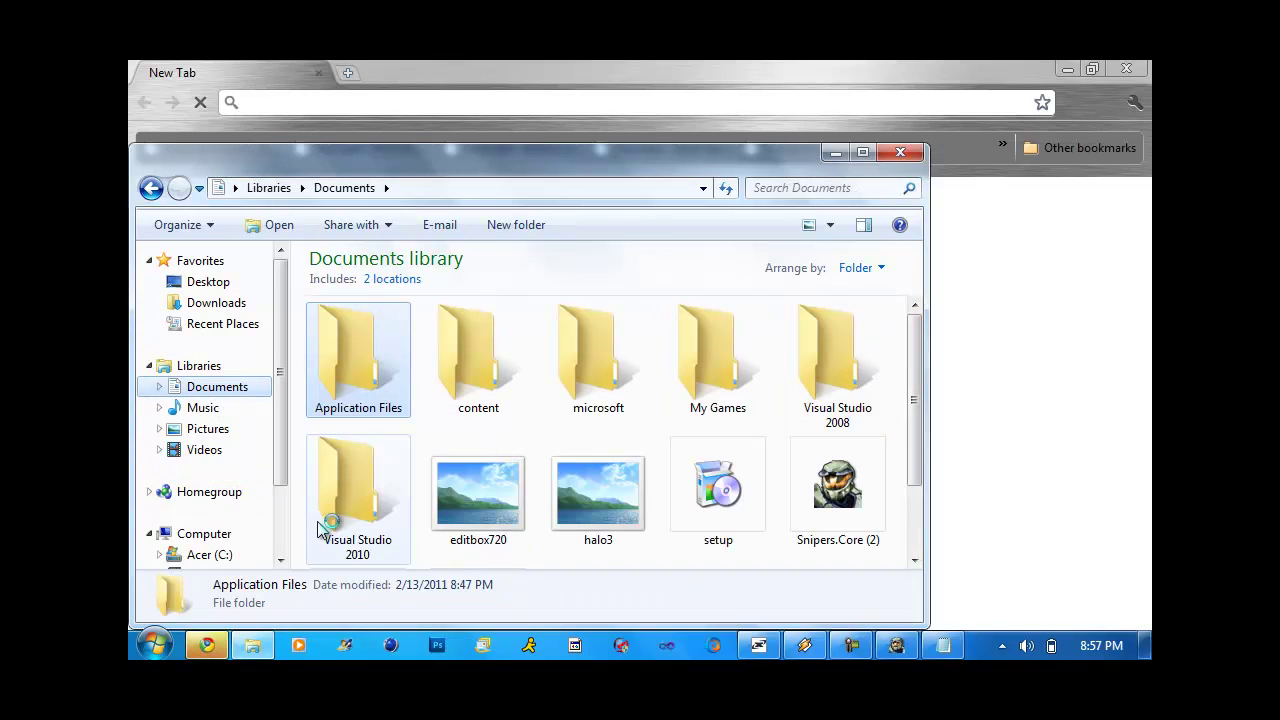
pyautogui.click(1137, 68)
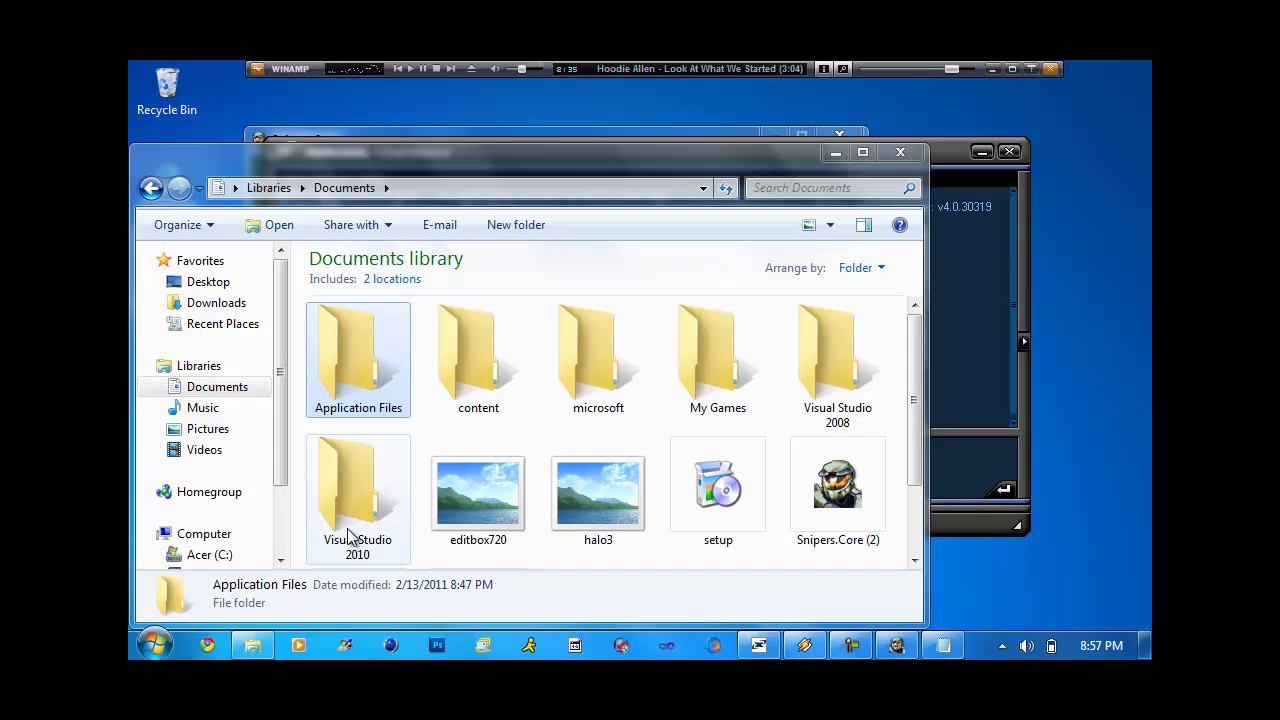
pyautogui.click(343, 523)
pyautogui.doubleClick(343, 523)
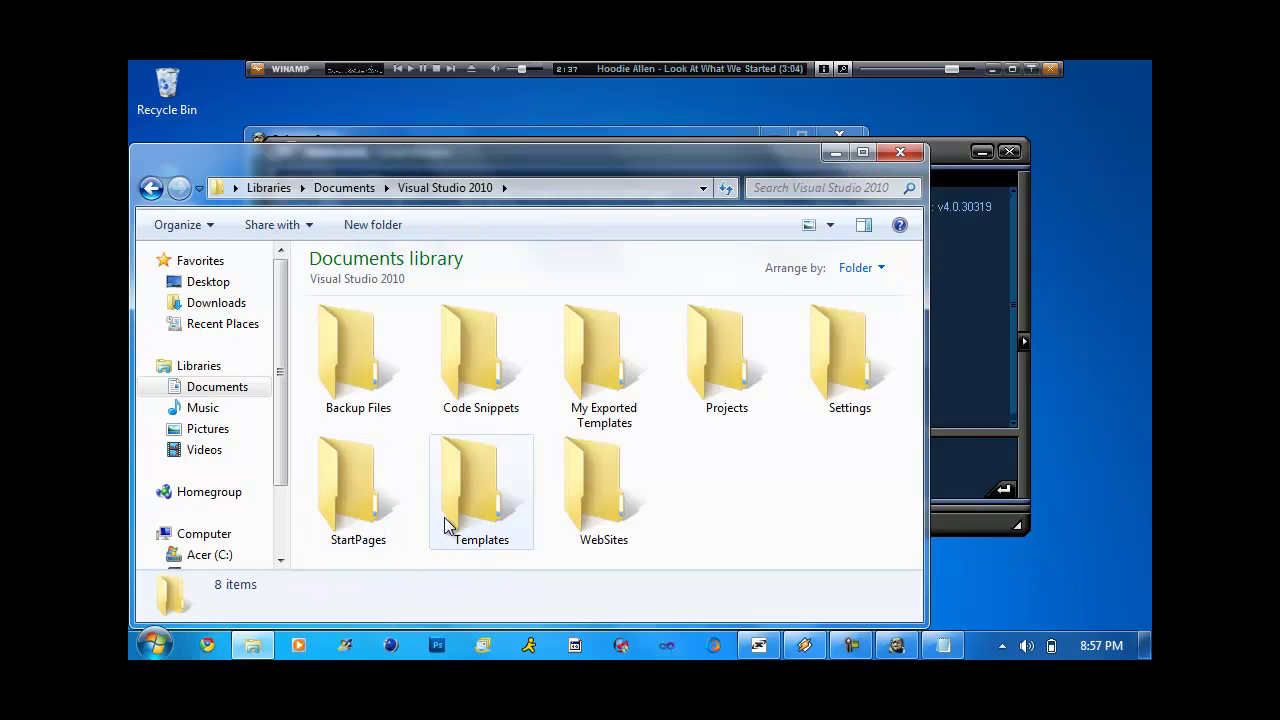
pyautogui.doubleClick(731, 370)
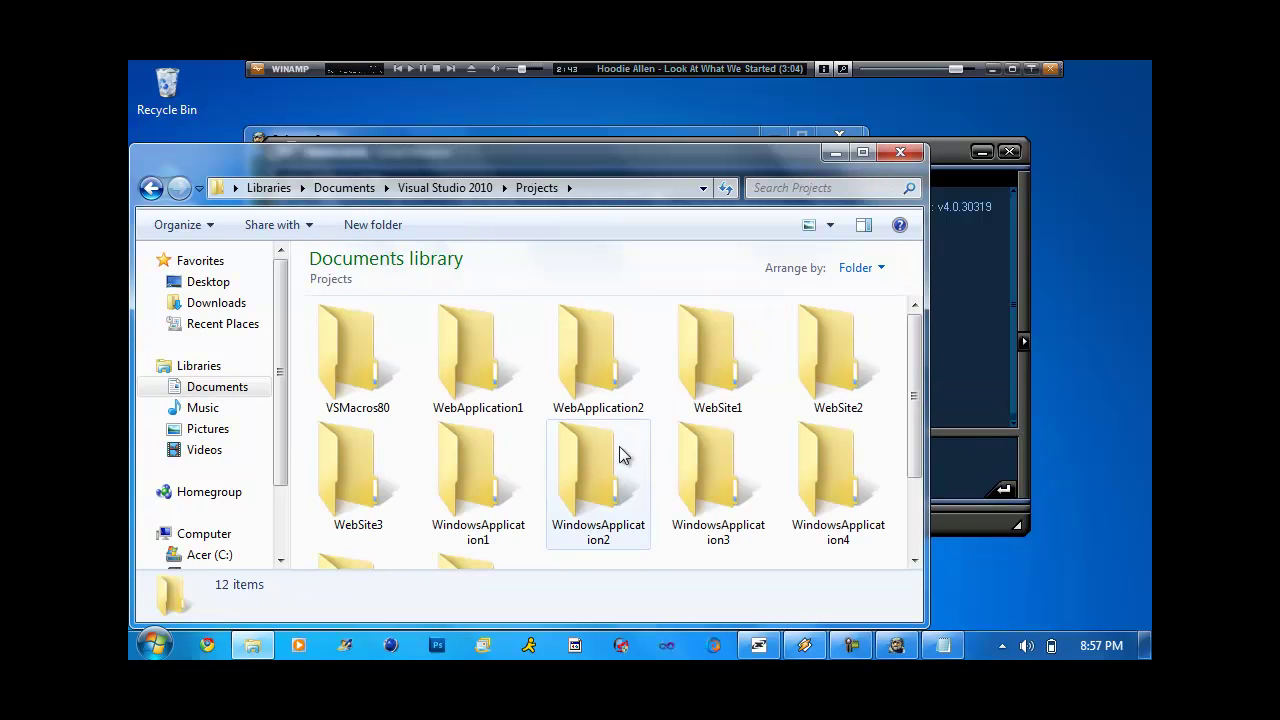
pyautogui.scroll(-2, 922, 363)
pyautogui.doubleClick(514, 521)
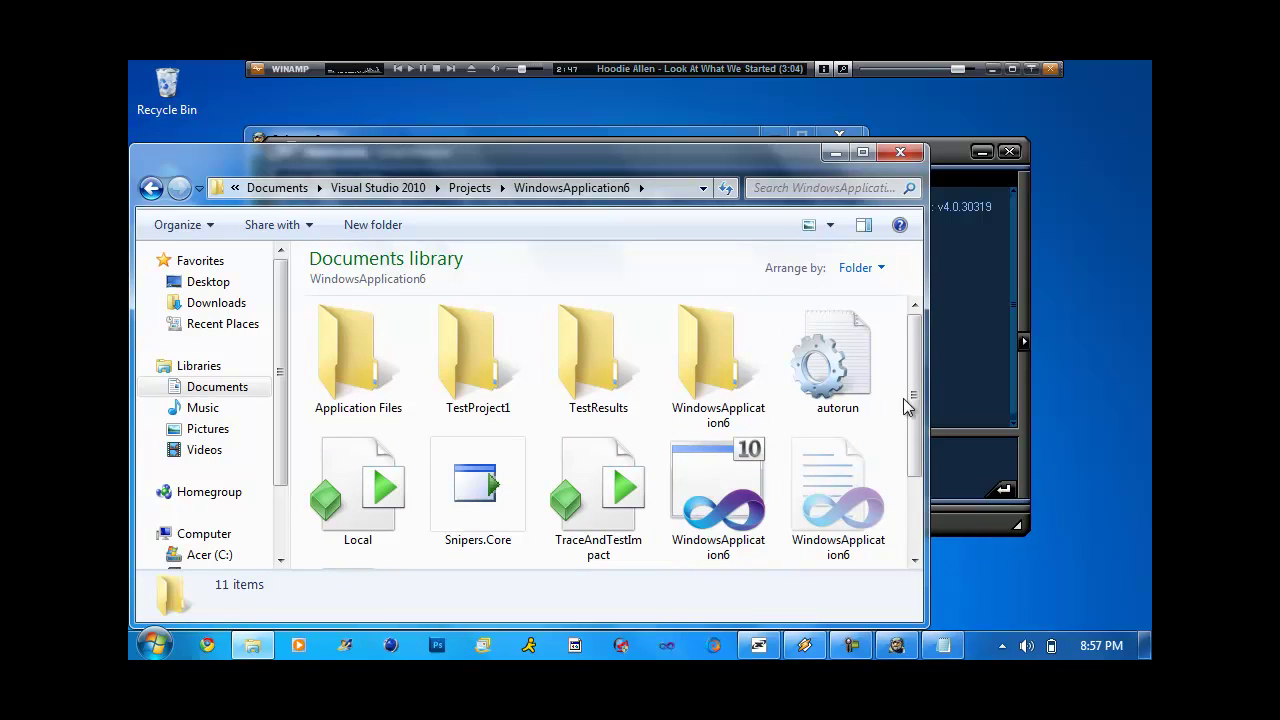
pyautogui.doubleClick(731, 395)
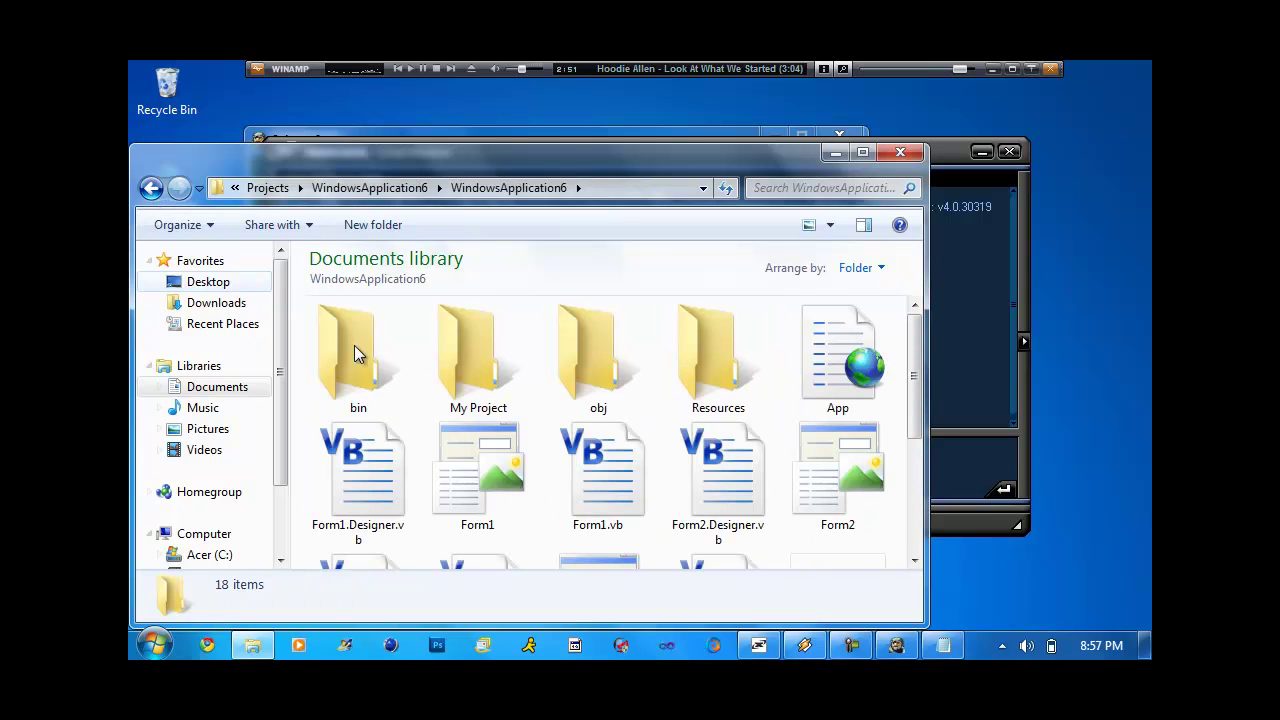
pyautogui.doubleClick(366, 371)
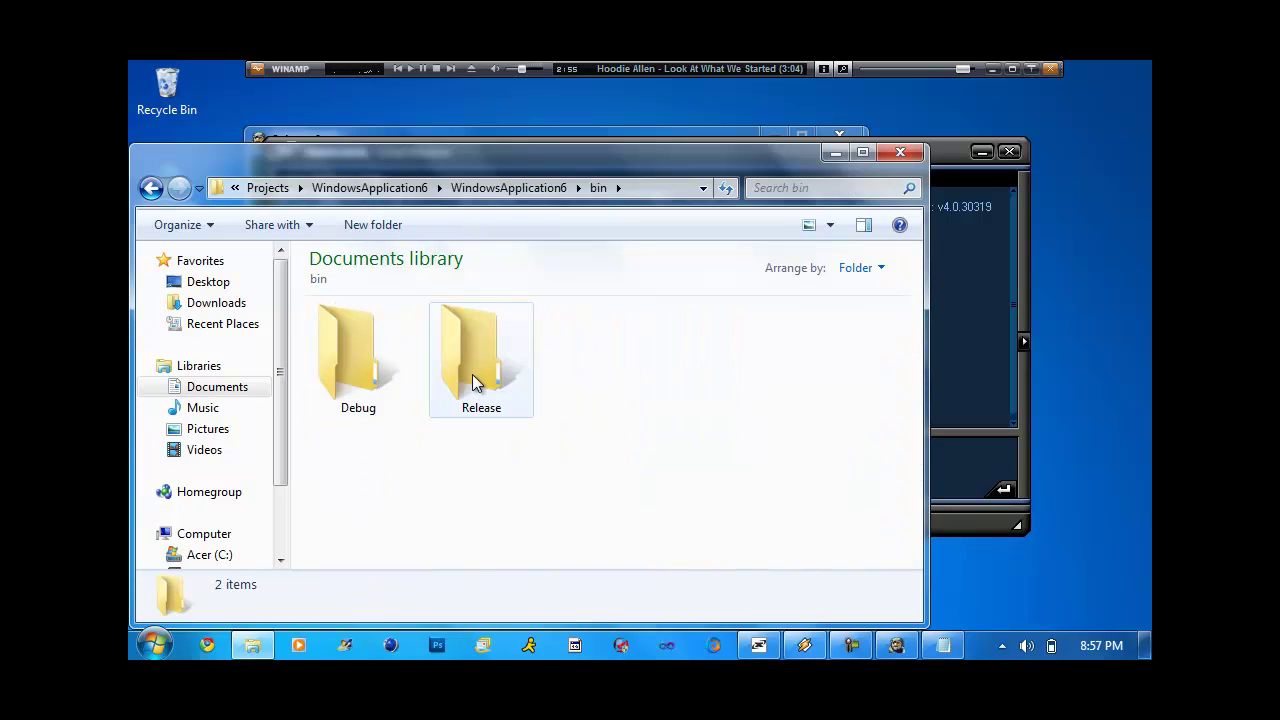
pyautogui.doubleClick(471, 373)
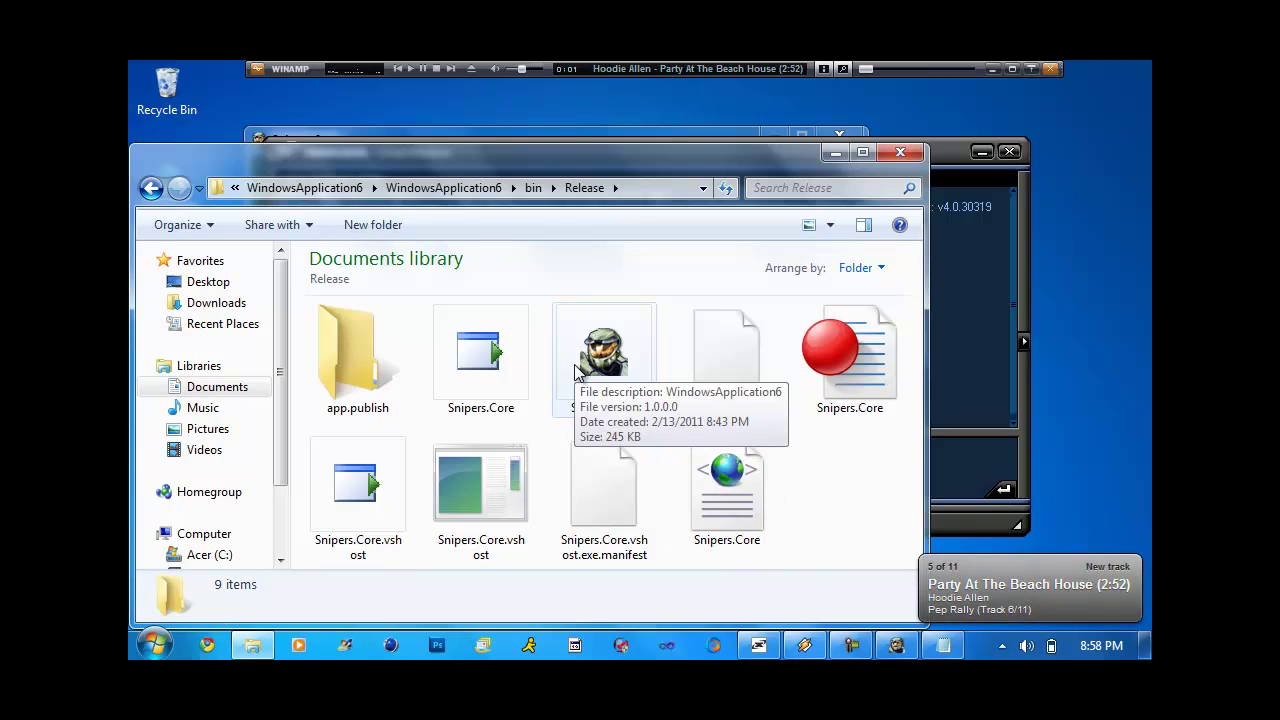
# Try running the setup application from the Release build's app.publish folder and dismiss the resulting dialog.
pyautogui.click(365, 390)
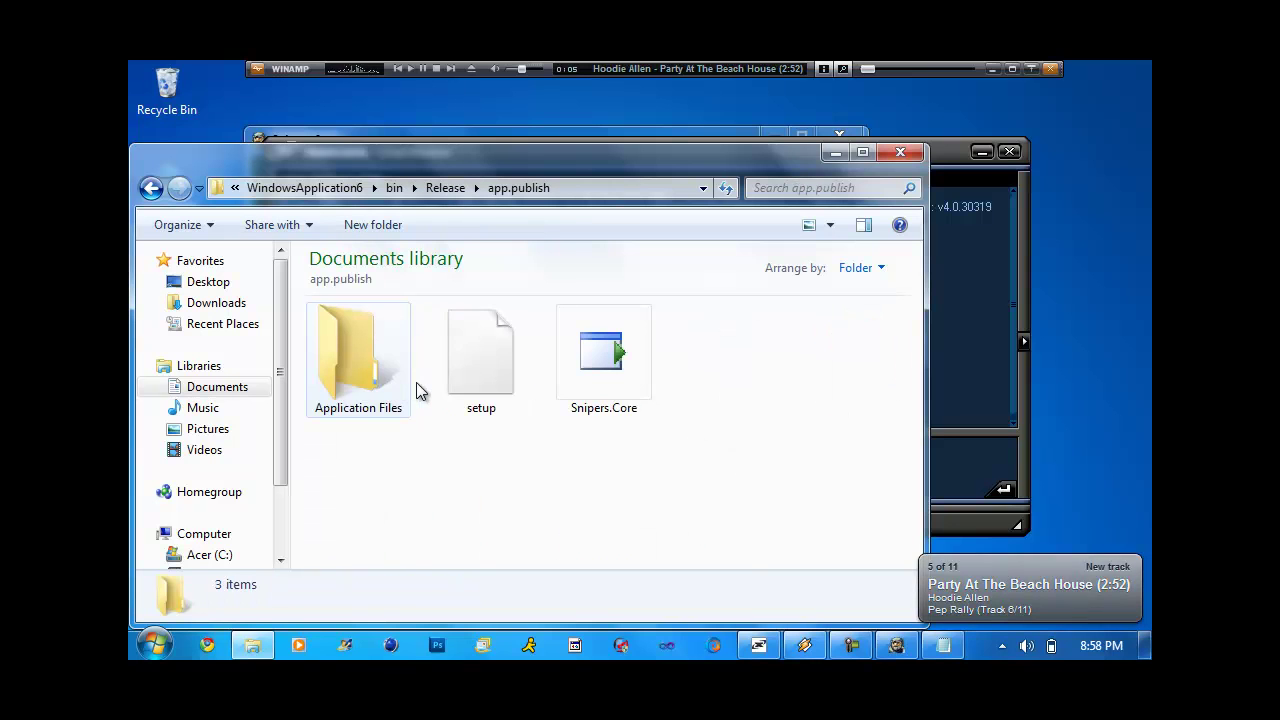
pyautogui.click(489, 377)
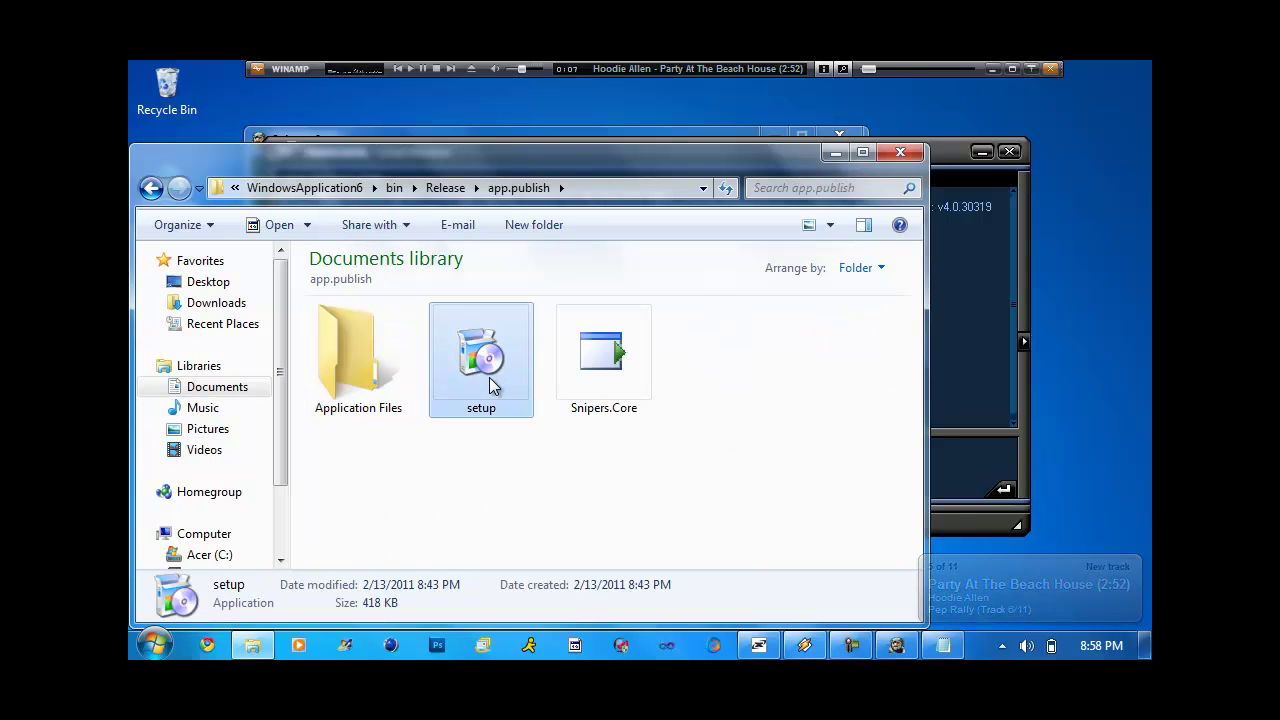
pyautogui.doubleClick(489, 377)
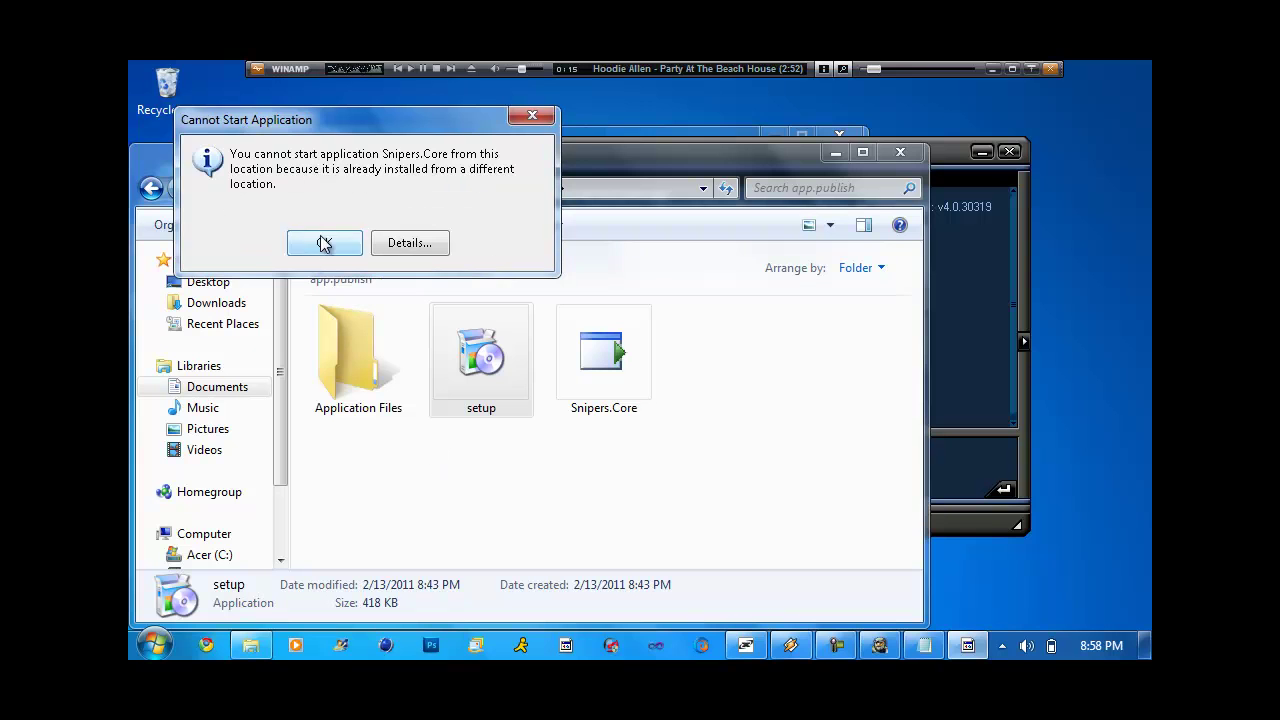
pyautogui.click(322, 243)
# Look through the published Application Files down to the contents of the Snipers.Core_1_0_0_1 folder.
pyautogui.click(375, 382)
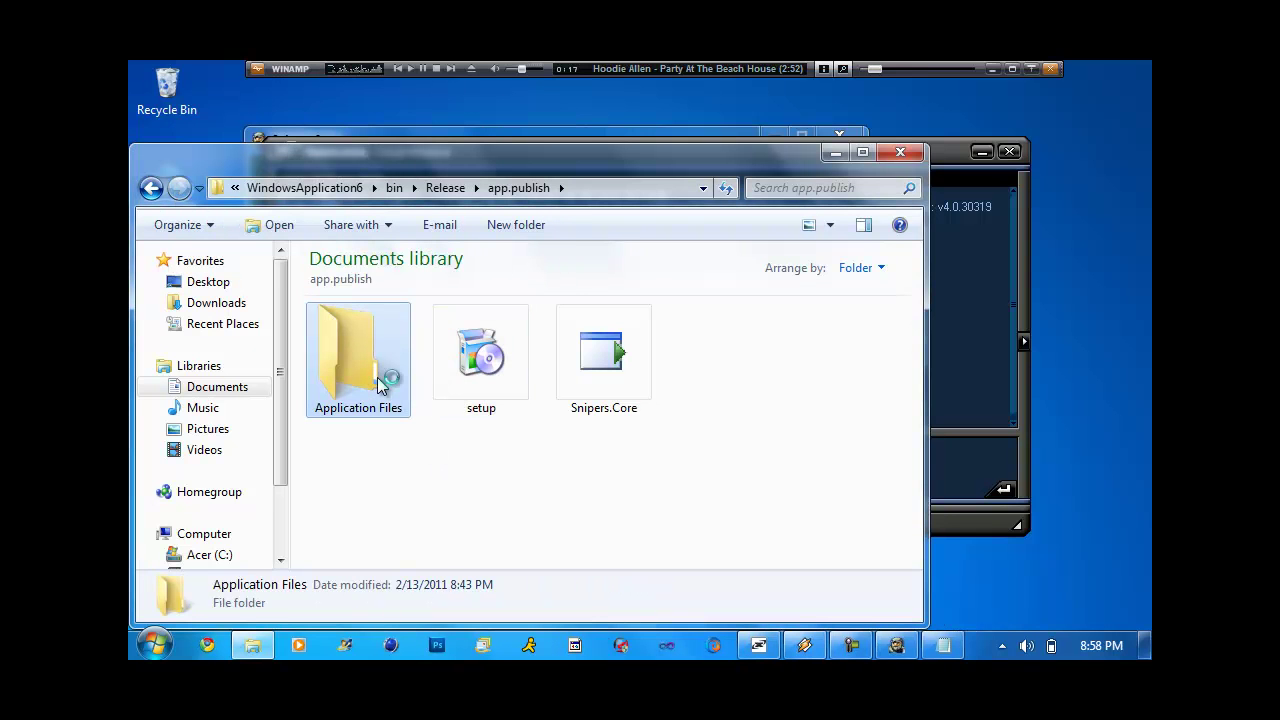
pyautogui.doubleClick(380, 385)
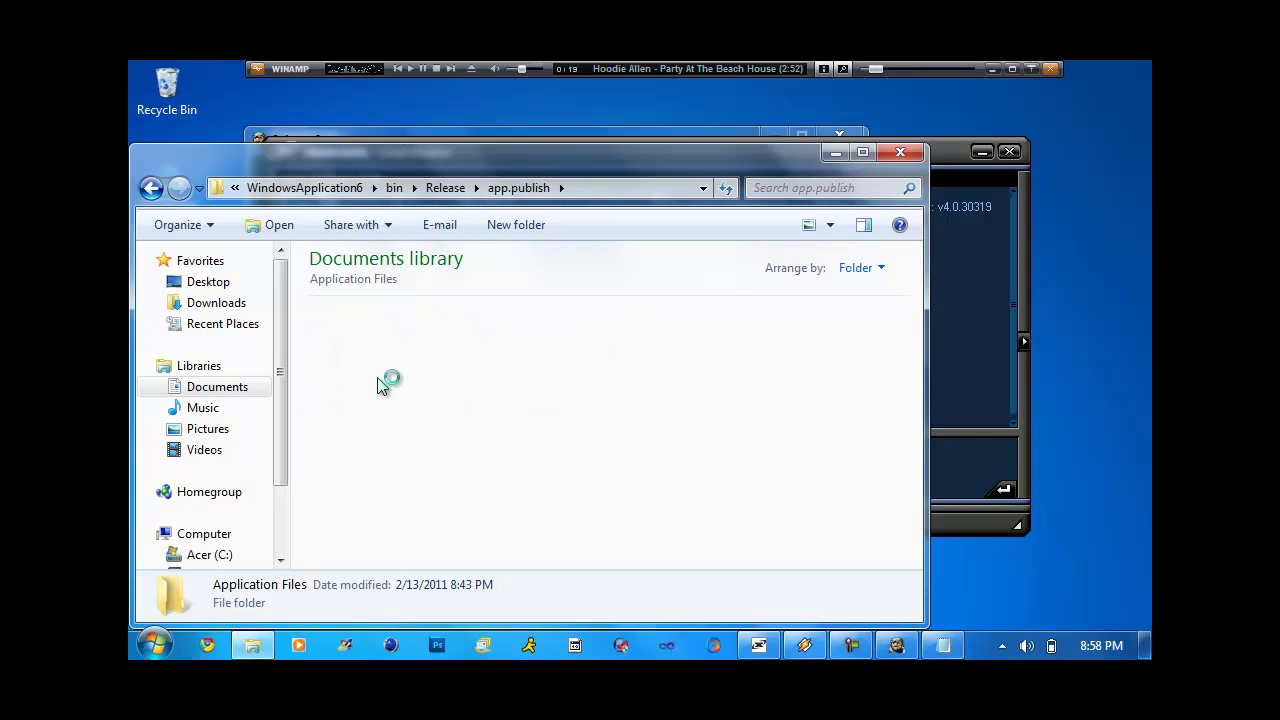
pyautogui.click(380, 385)
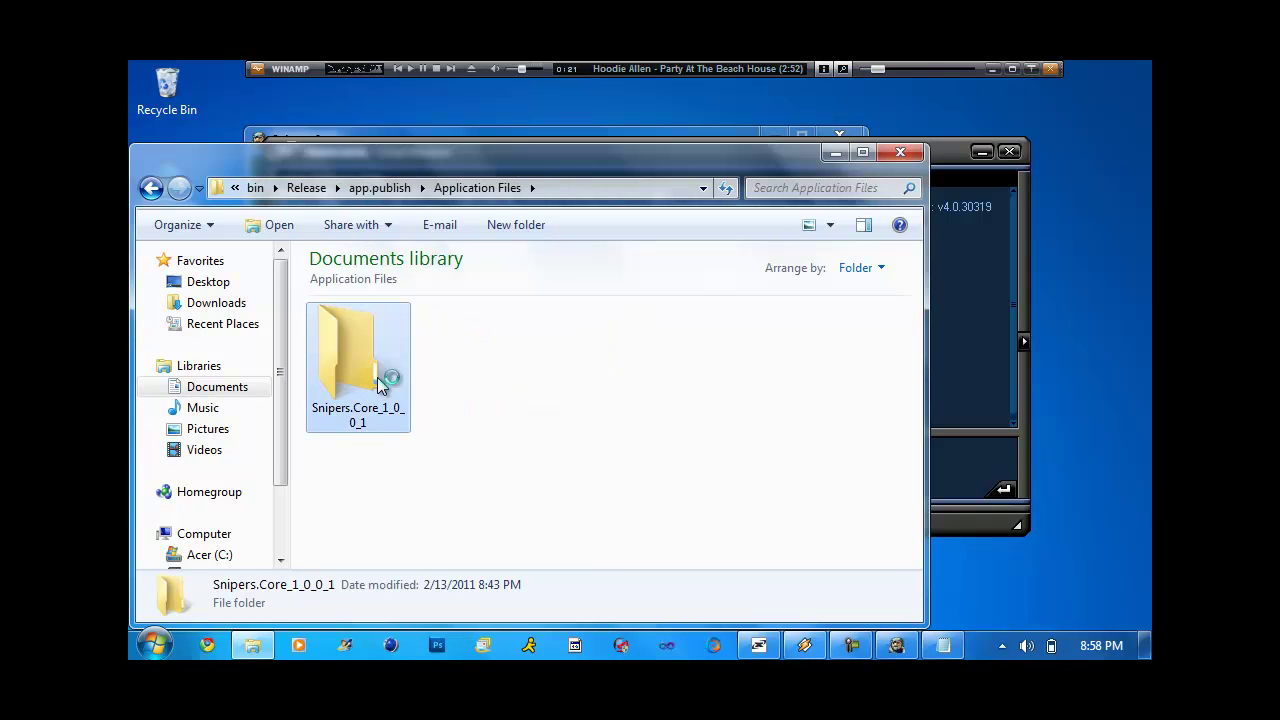
pyautogui.doubleClick(358, 365)
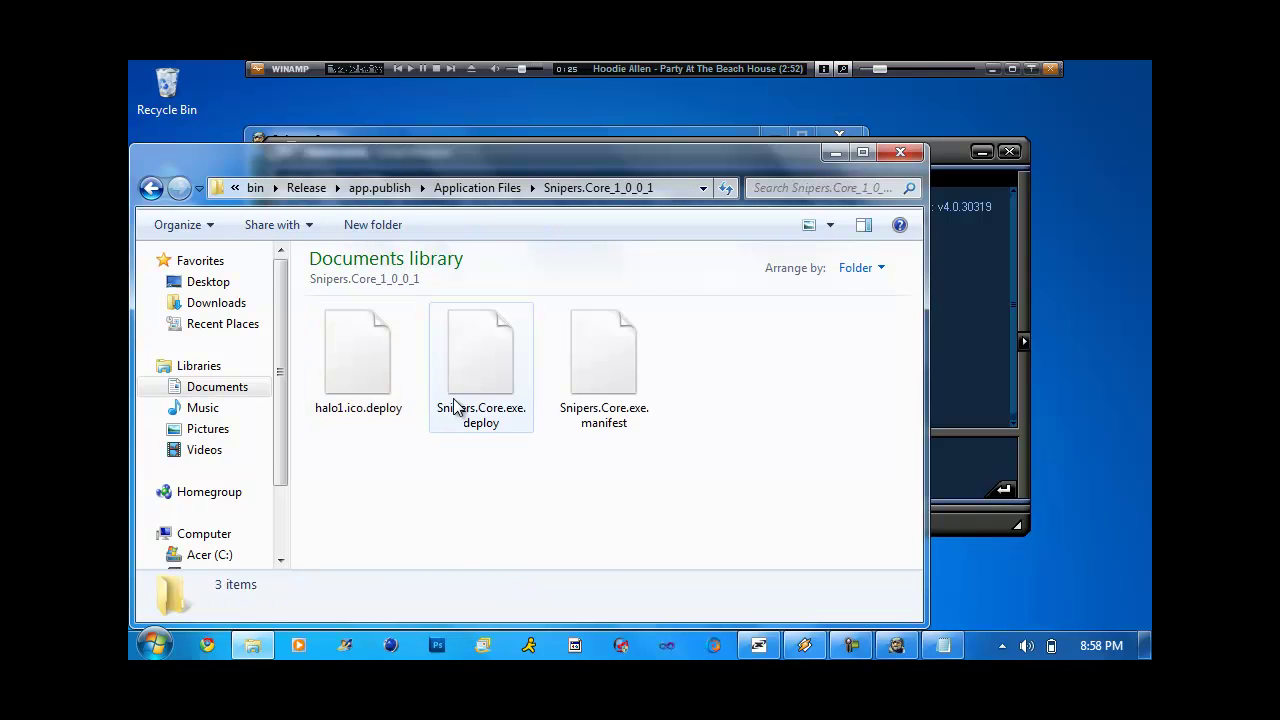
# Go back up to the Release folder and launch the Snipers.Core application there.
pyautogui.click(151, 188)
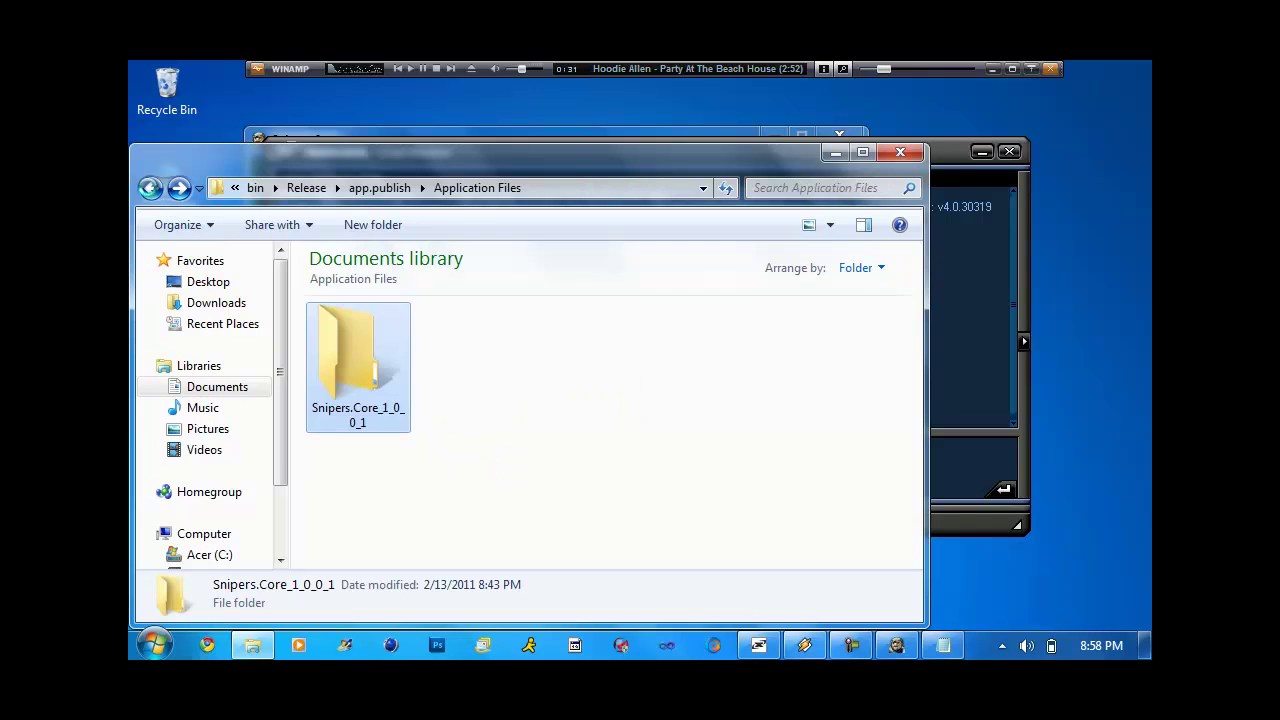
pyautogui.click(151, 188)
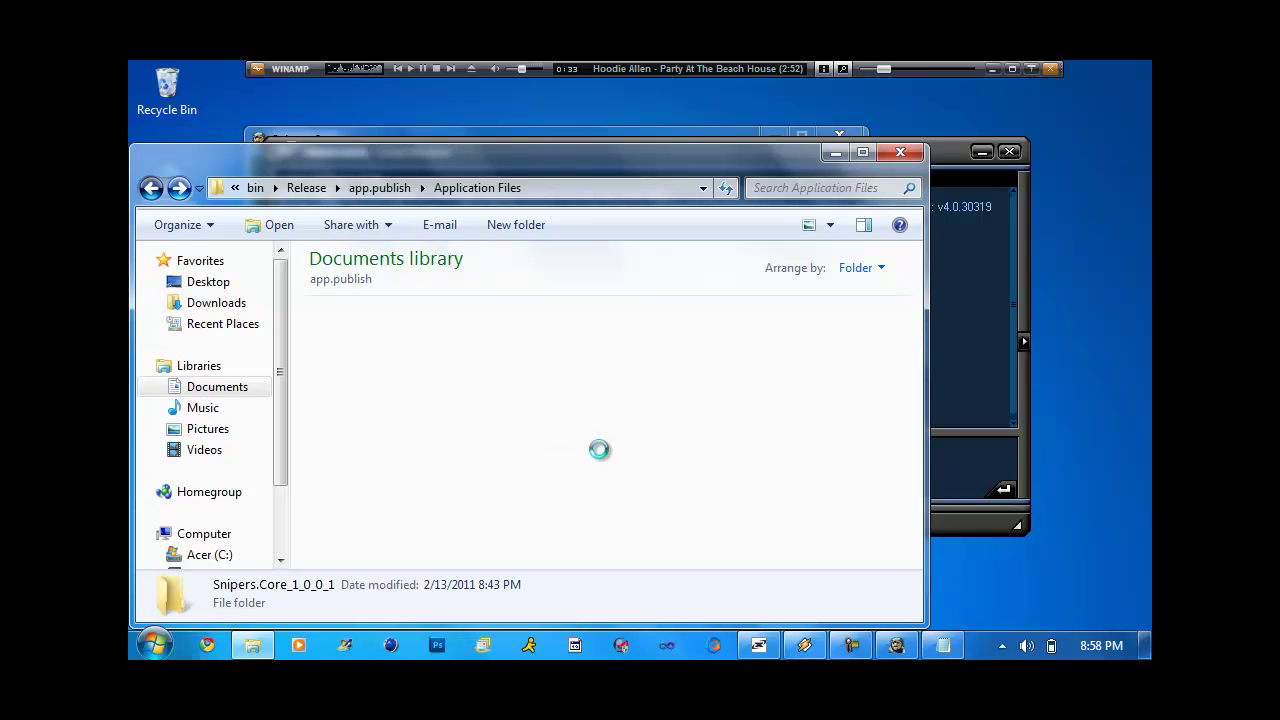
pyautogui.press('BackSpace')
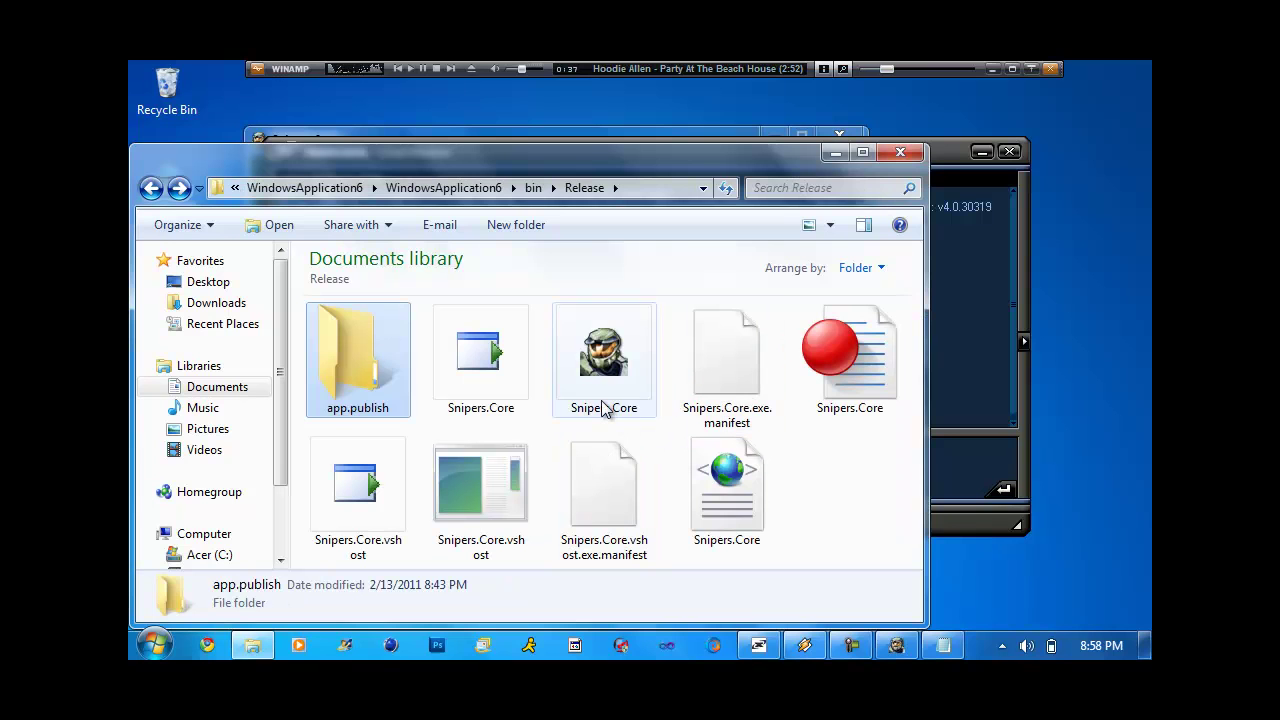
pyautogui.doubleClick(603, 407)
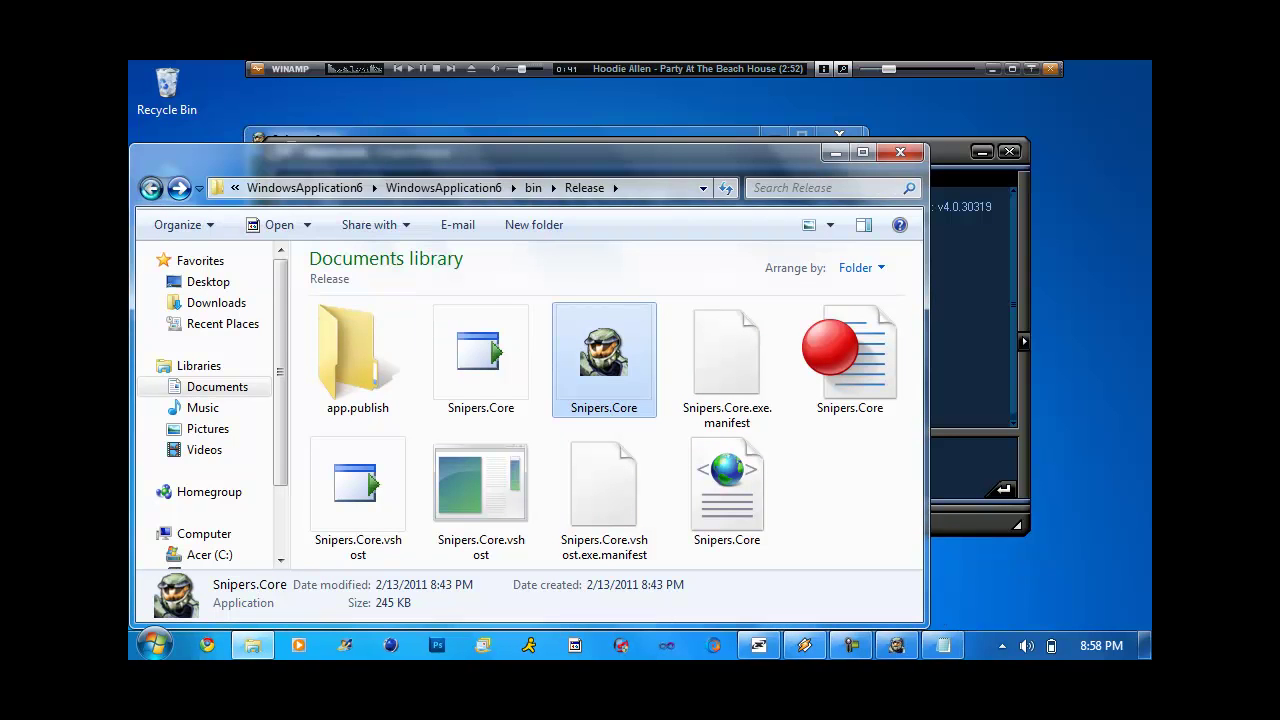
# Switch to the Debug folder inside bin, launch its Snipers.Core application and close it again.
pyautogui.click(151, 188)
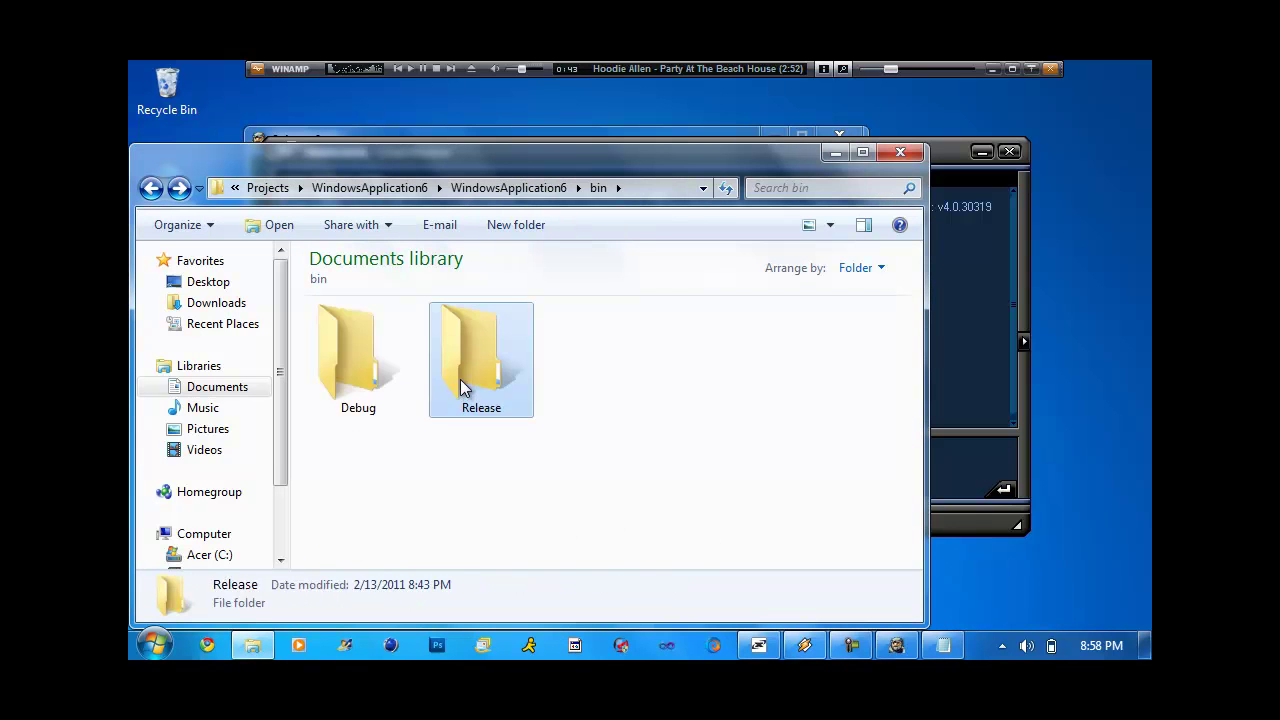
pyautogui.doubleClick(377, 378)
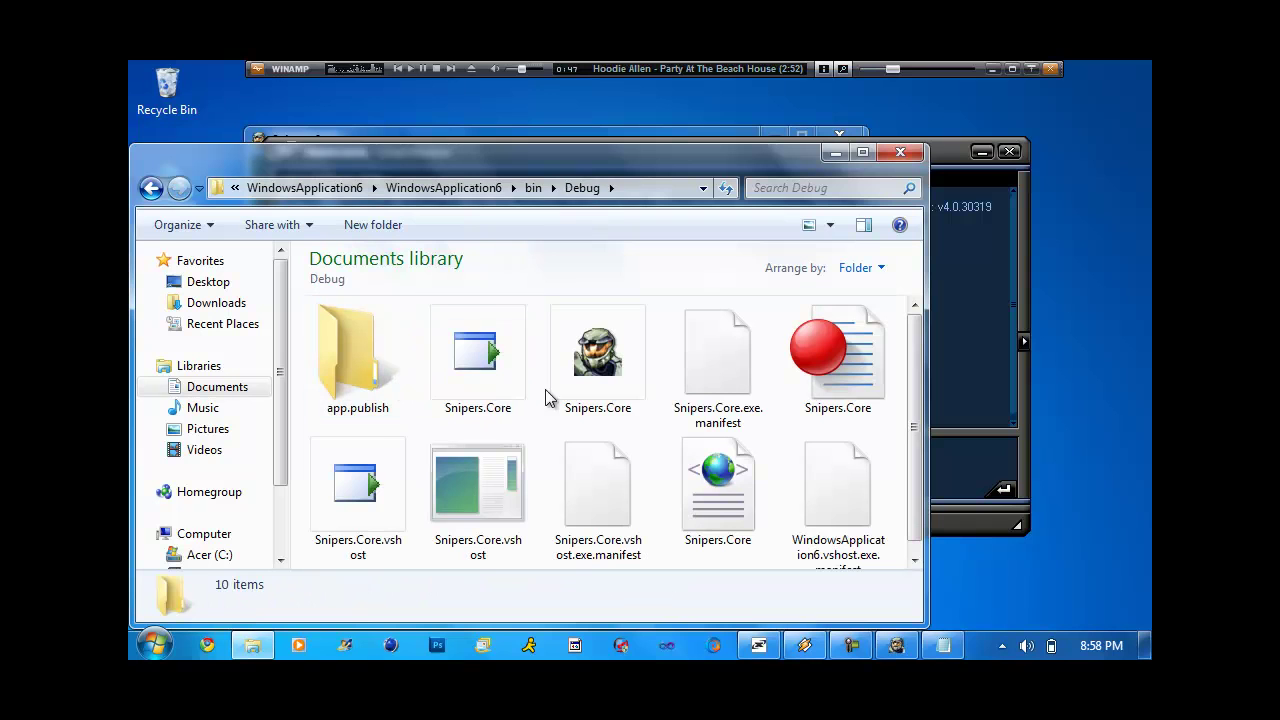
pyautogui.doubleClick(589, 383)
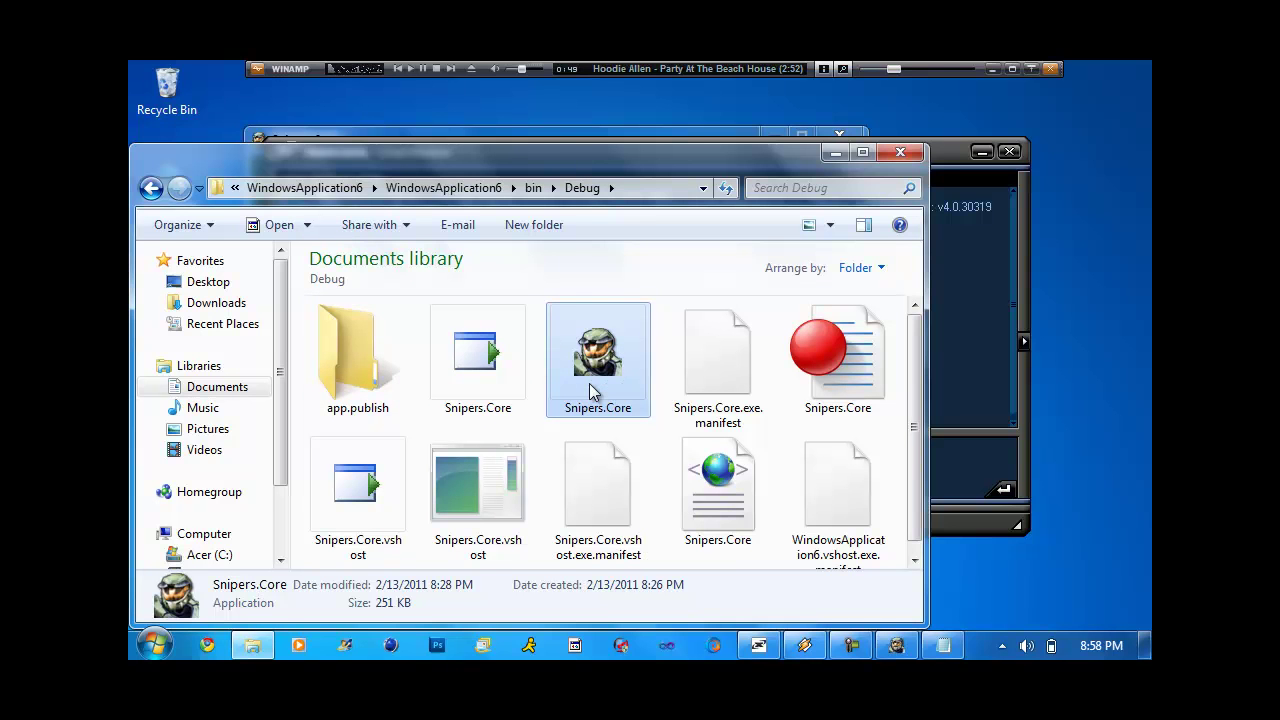
pyautogui.click(544, 171)
# Try installing Snipers.Core from the Debug folder's ClickOnce deployment manifest, allowing the unverified publisher, and dismiss the resulting dialog.
pyautogui.click(478, 375)
pyautogui.doubleClick(476, 371)
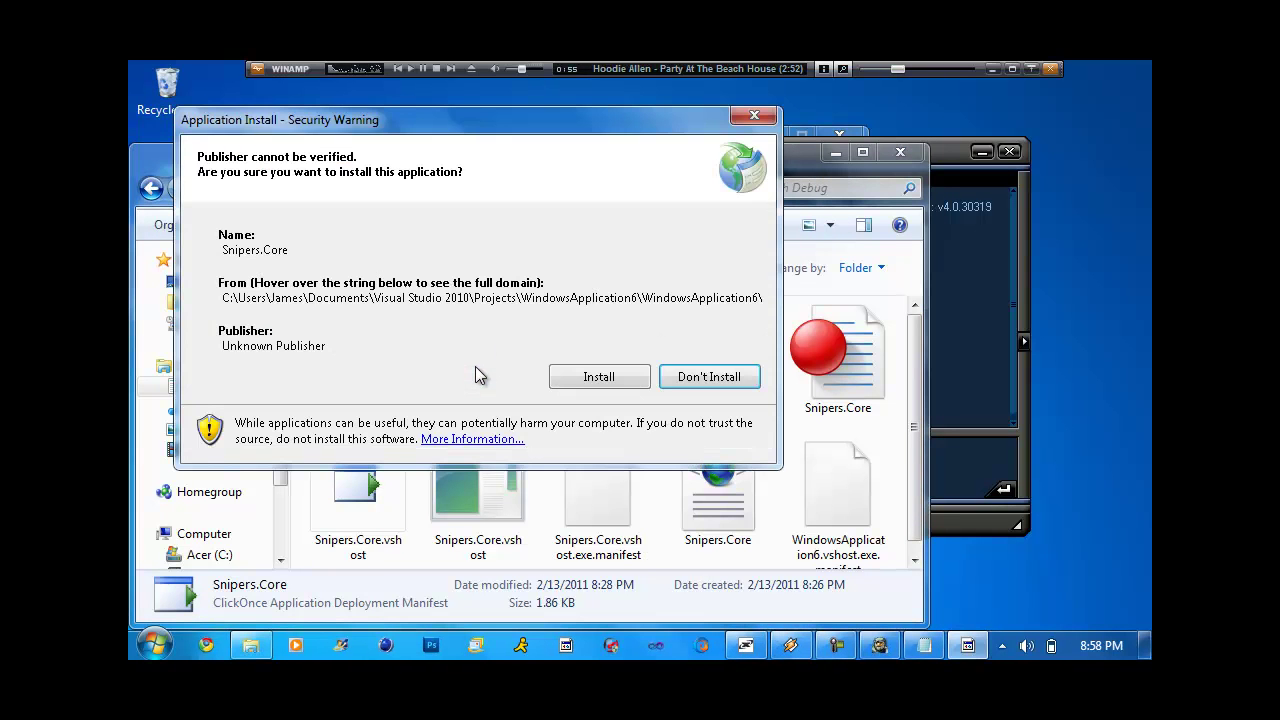
pyautogui.click(612, 377)
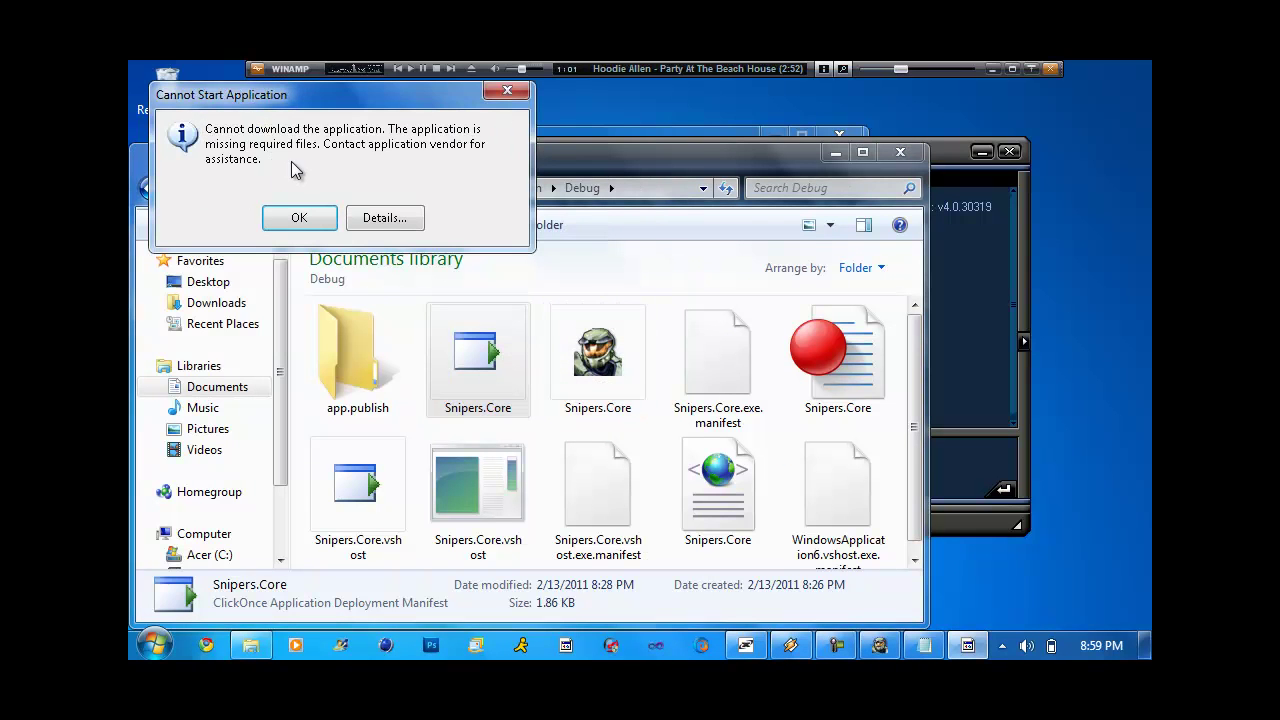
pyautogui.click(292, 217)
# Try running the setup application from the Debug build's app.publish folder, dismiss its dialog and close the folder window.
pyautogui.click(342, 362)
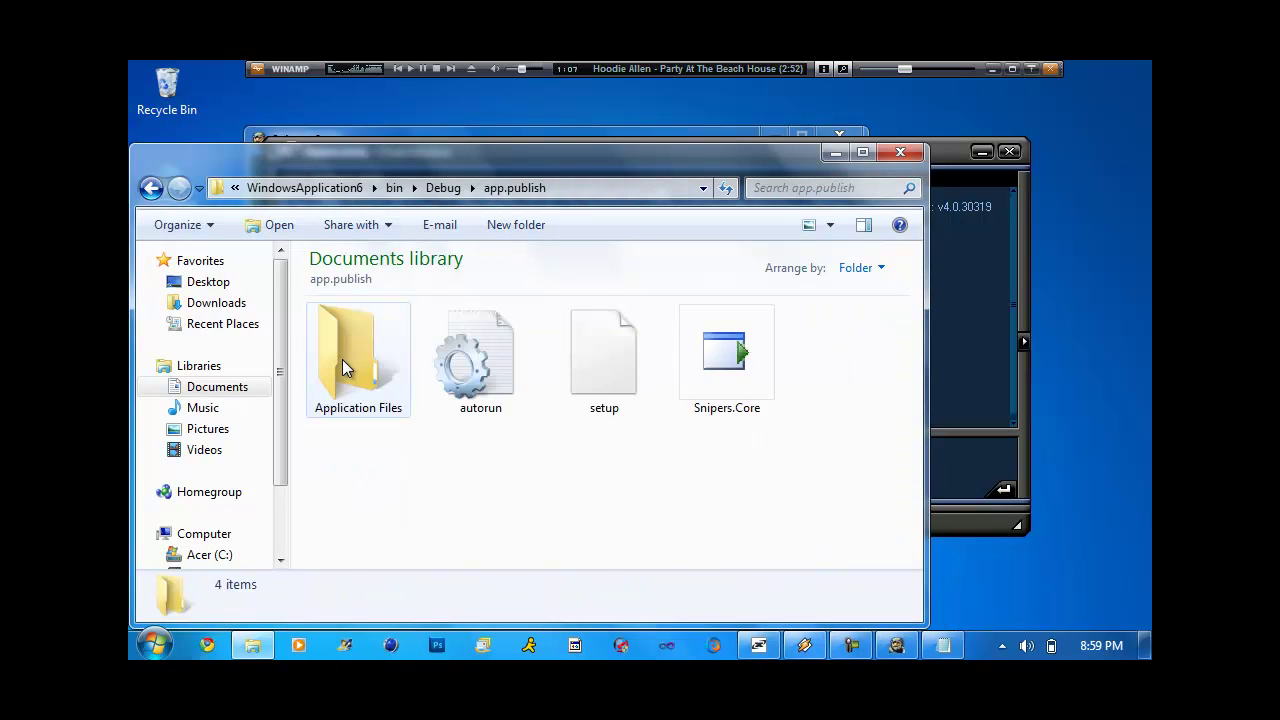
pyautogui.click(565, 362)
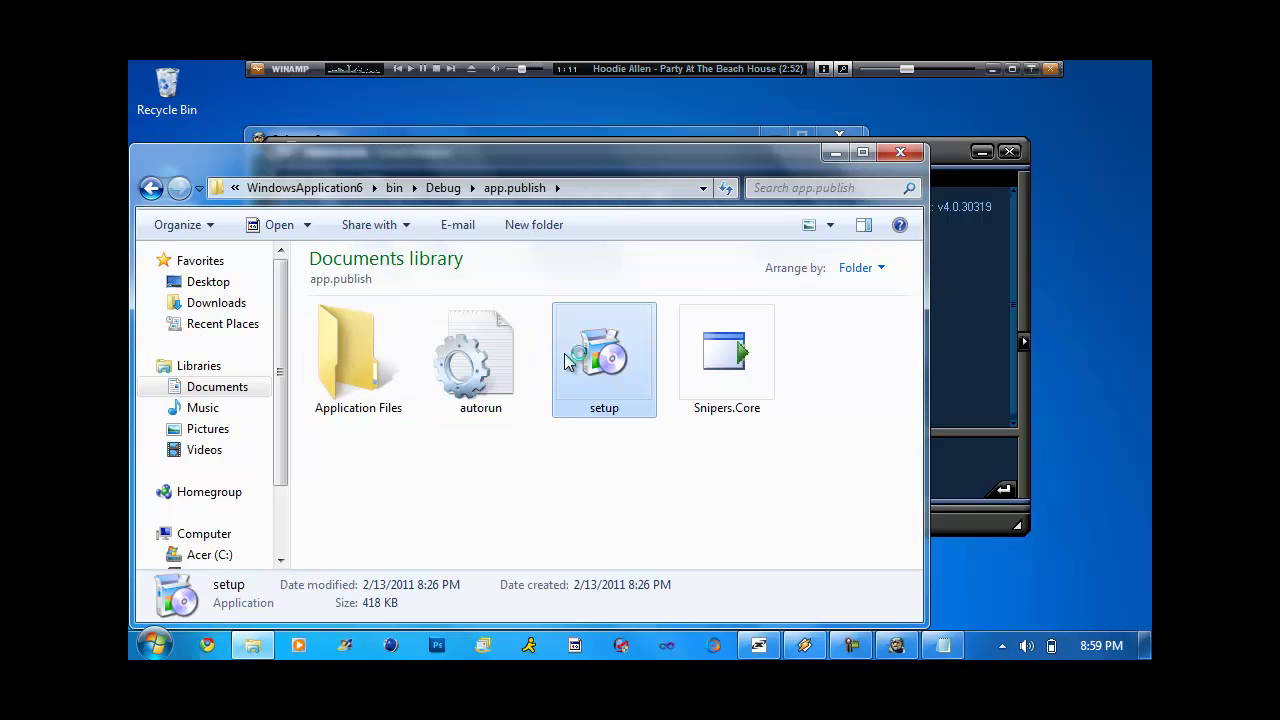
pyautogui.doubleClick(565, 362)
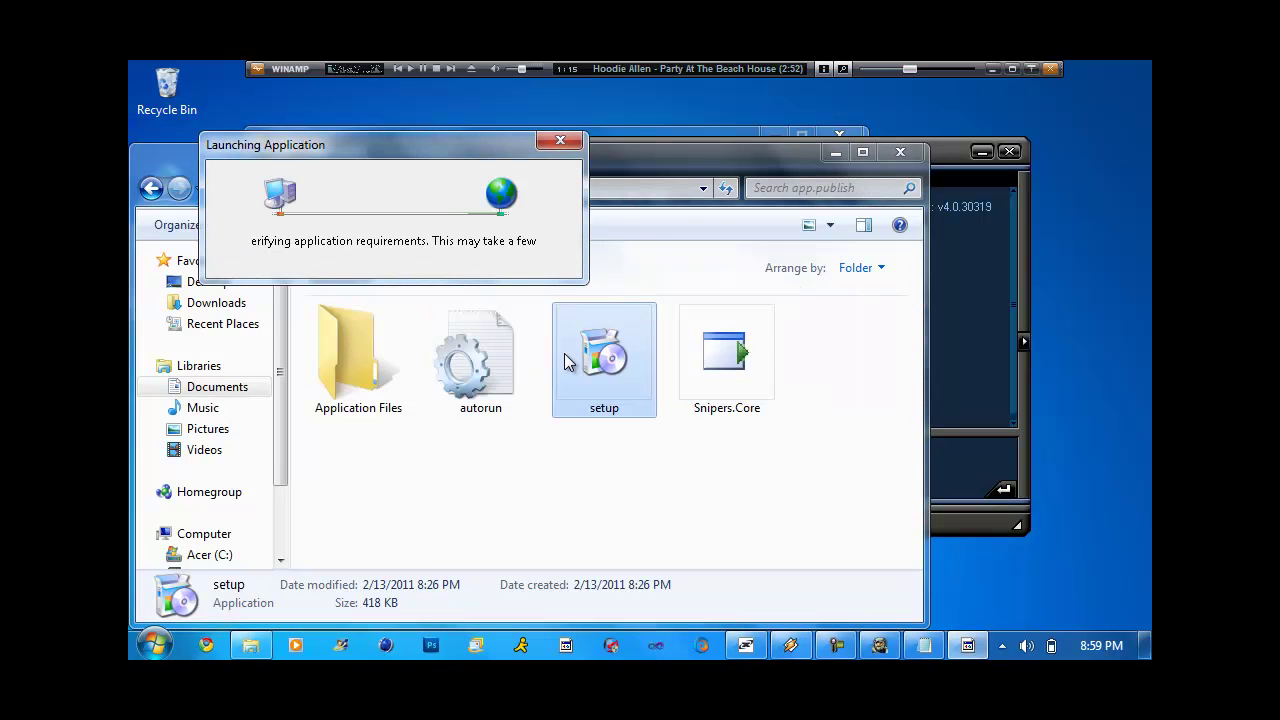
pyautogui.click(340, 265)
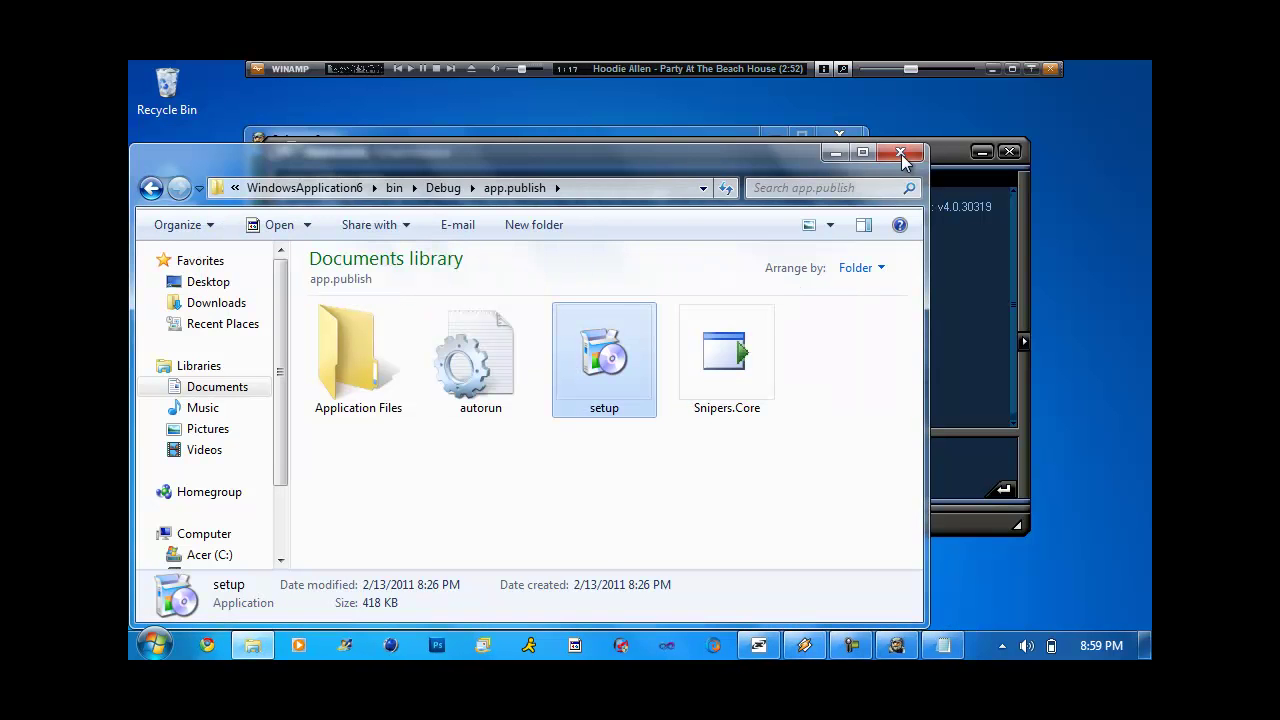
pyautogui.click(886, 155)
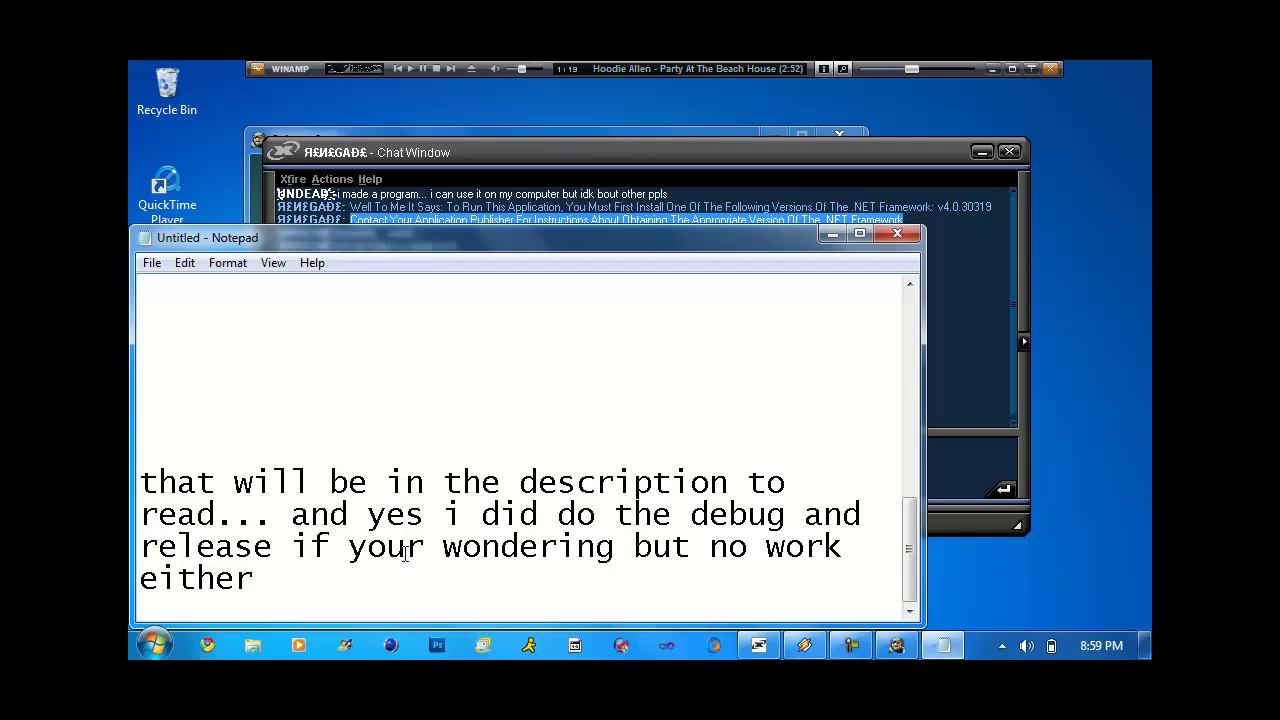
# Start a new paragraph in the Notepad note, after one blank line, with "see none of those setups but .excutable".
pyautogui.press('Return')
pyautogui.press('Return')
pyautogui.write('see n')
pyautogui.press('BackSpace')
pyautogui.press('BackSpace')
pyautogui.write('e none of those setups but .e')
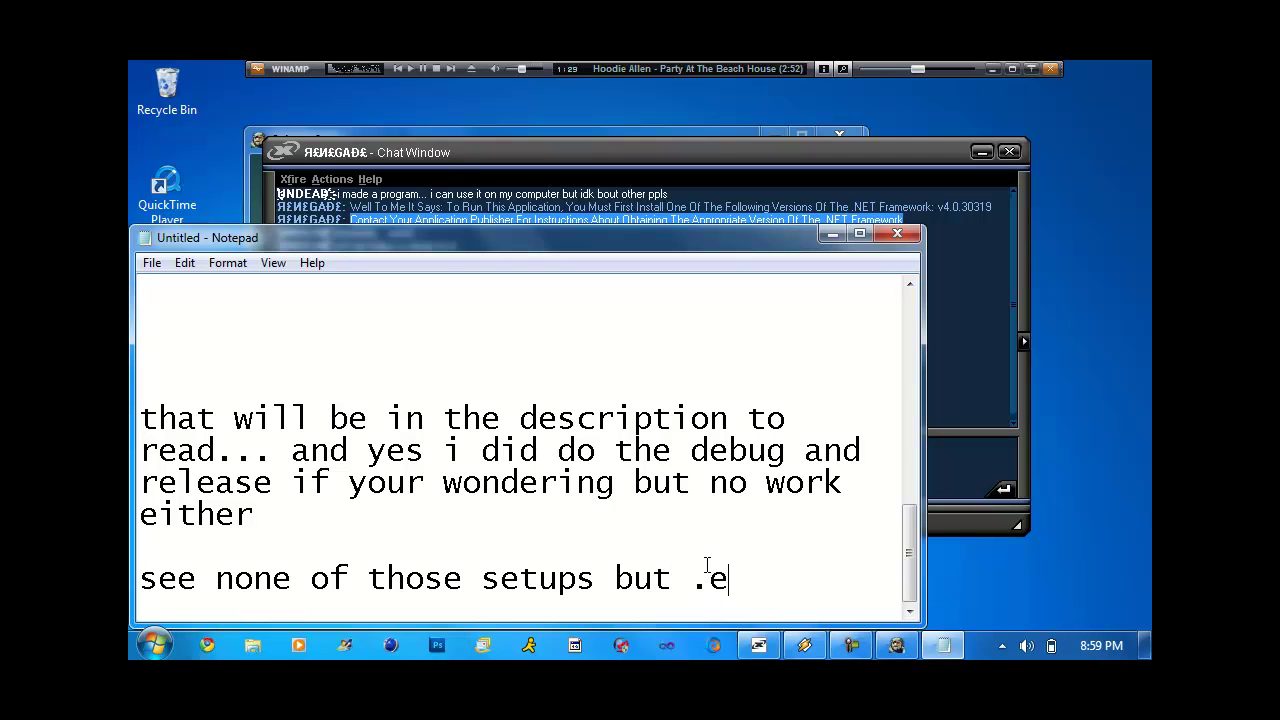
pyautogui.write('xcutable')
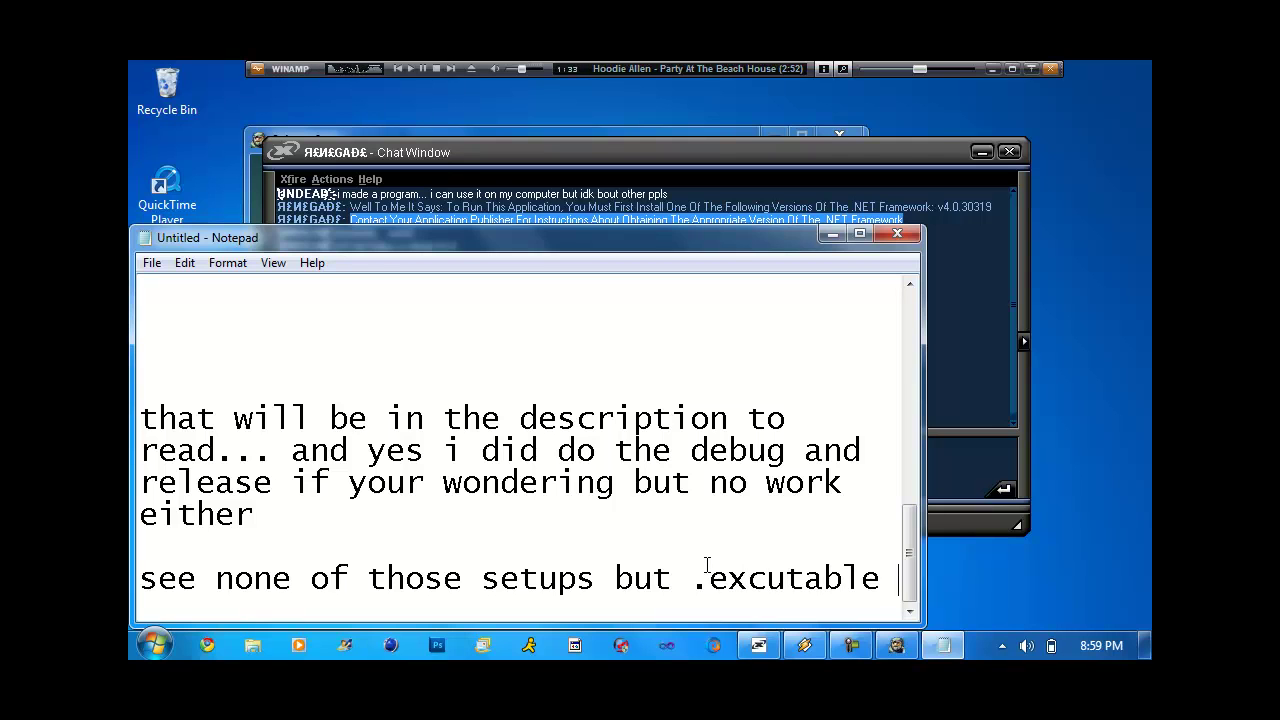
# Finish the sentence with "do.... but not on another computer without saying that shit... wtf plz help".
pyautogui.write(' do.... but not on another computer w')
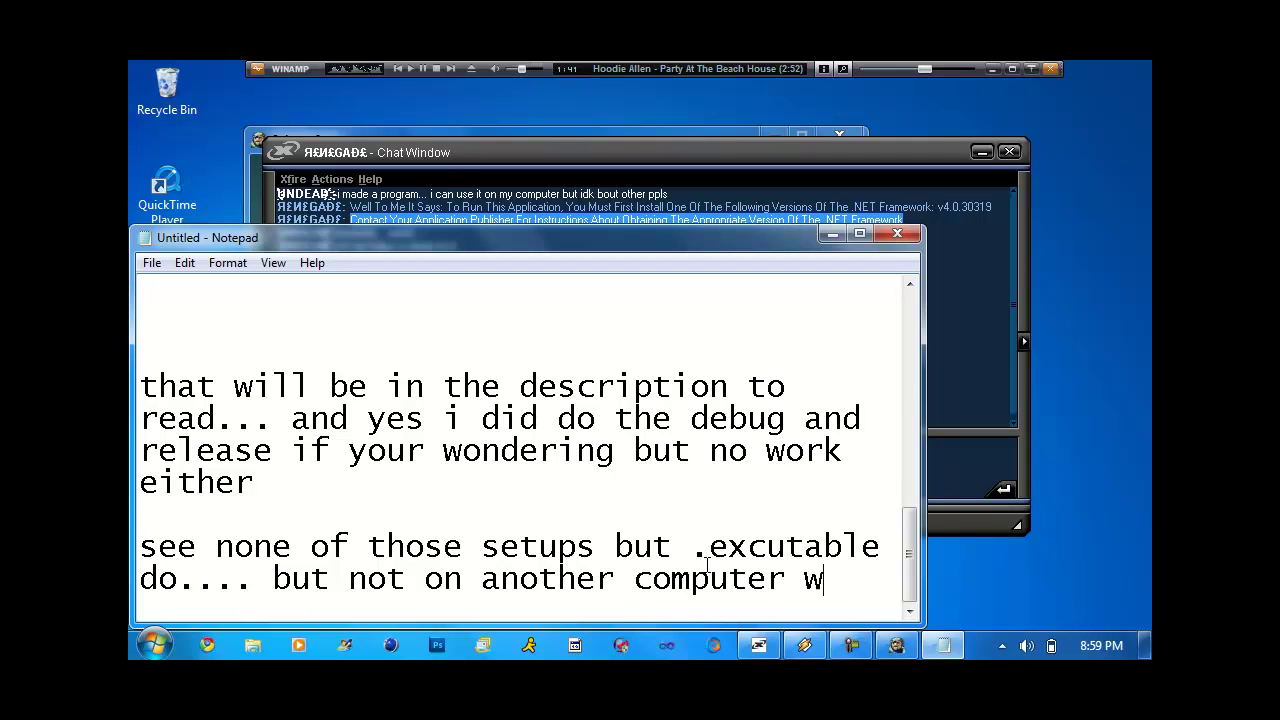
pyautogui.write('ithout saying th')
pyautogui.press('BackSpace')
pyautogui.write('aying that sh')
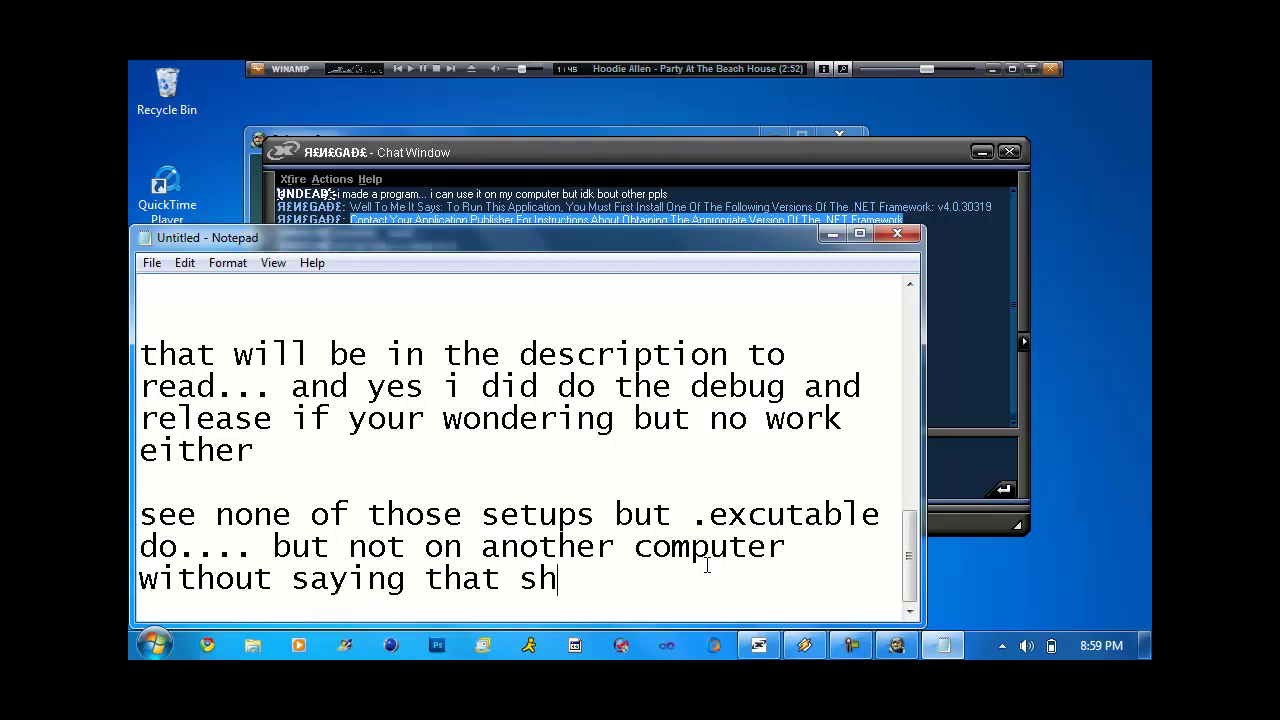
pyautogui.write('it... wtf plz help')
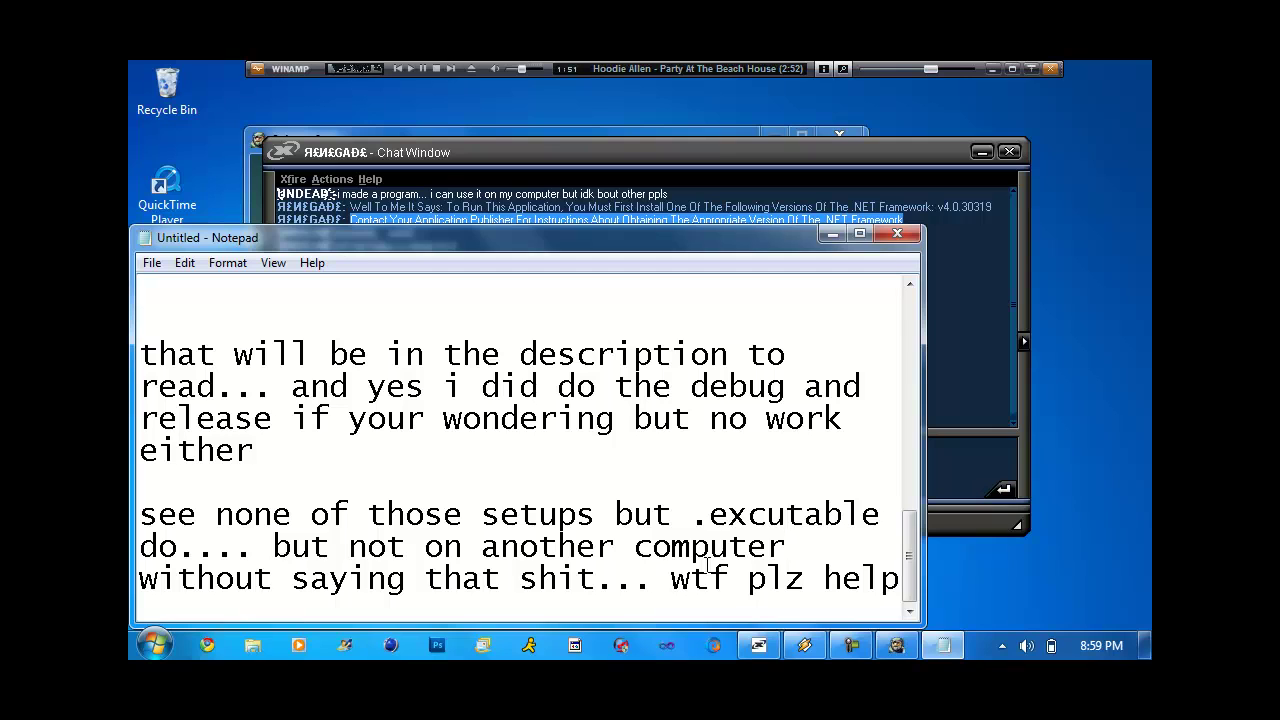